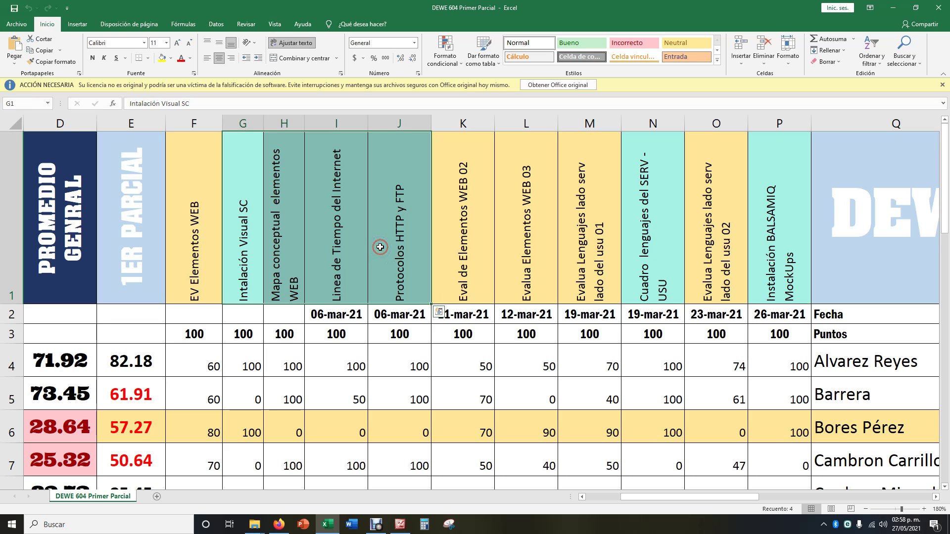
Correct the spelling of the header in cell G1 to "Instalación Visual SC"
left_click(250, 252)
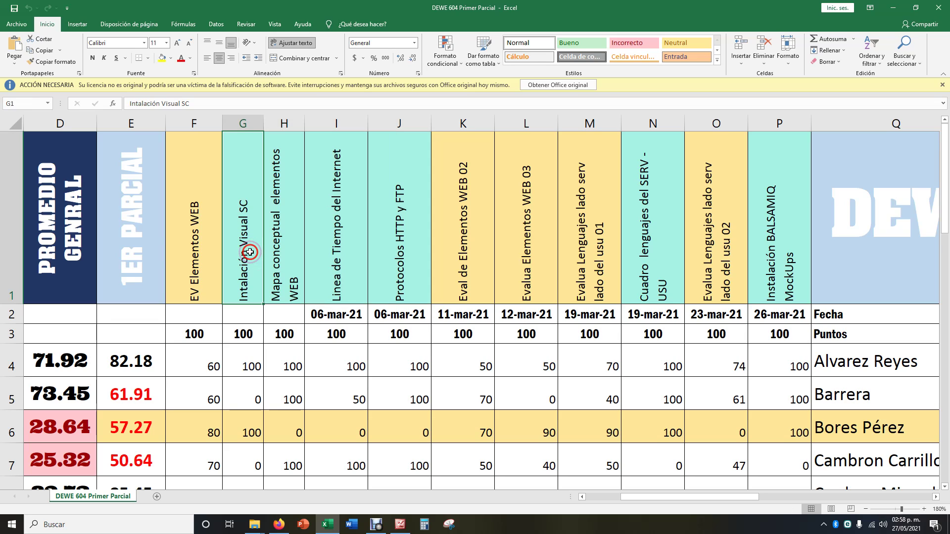
left_click(250, 251)
left_click(249, 251)
left_click(137, 105)
left_click(139, 121)
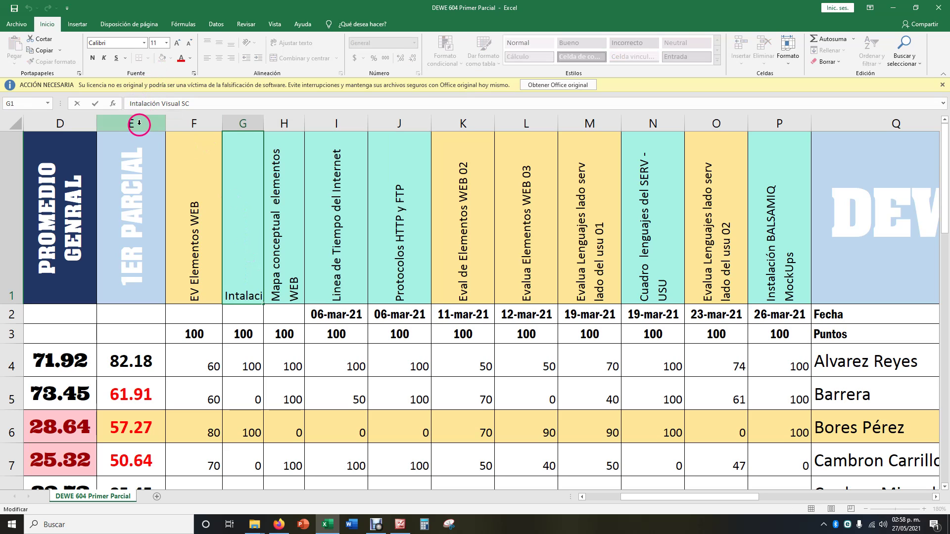
type("s")
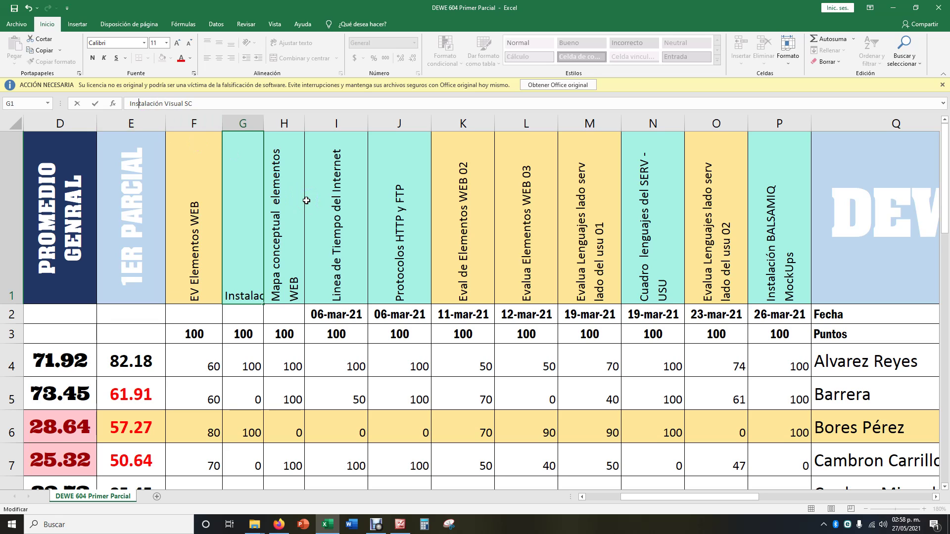
key("Return")
Review the green assignment headers in row 1, from the Visual SC installation to the BALSAMIQ MockUps installation
left_click(246, 250)
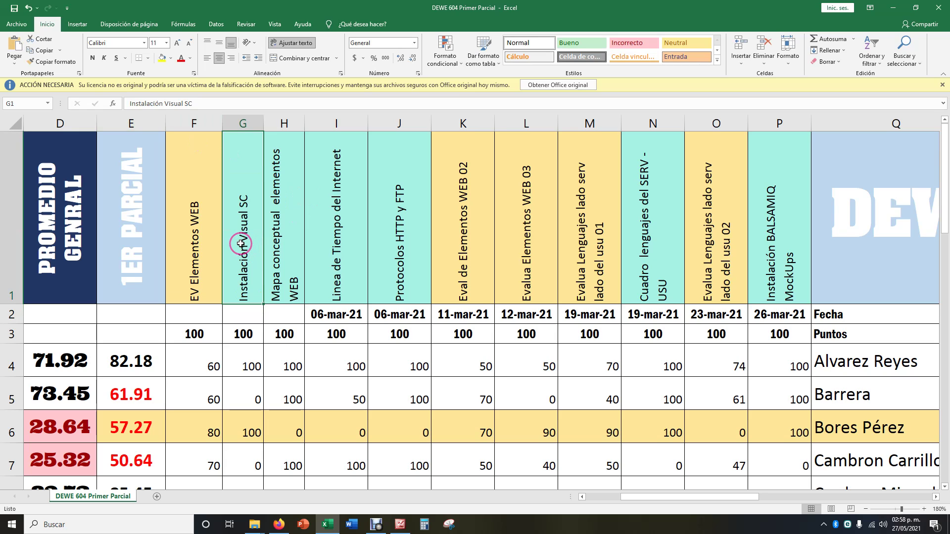
left_click(282, 262)
left_click(293, 272)
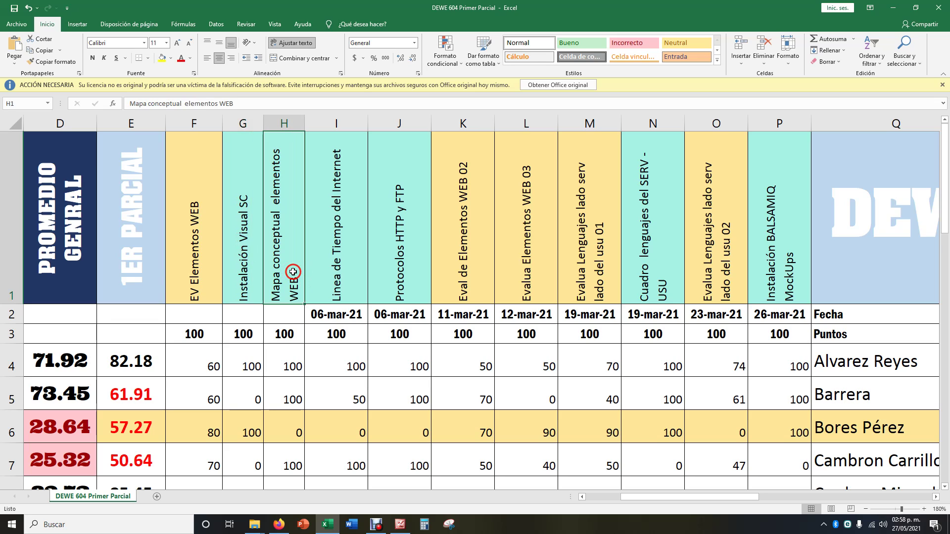
left_click(328, 262)
left_click(413, 264)
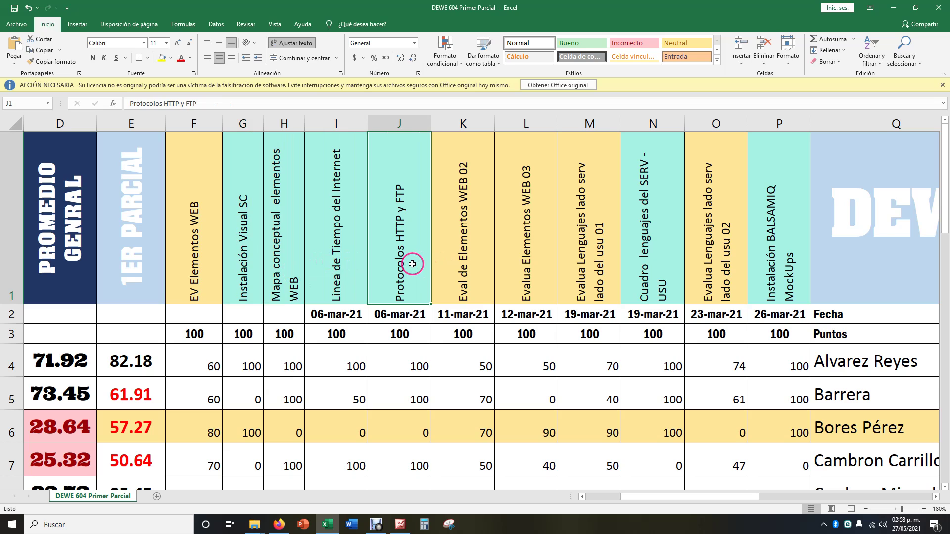
left_click(661, 282)
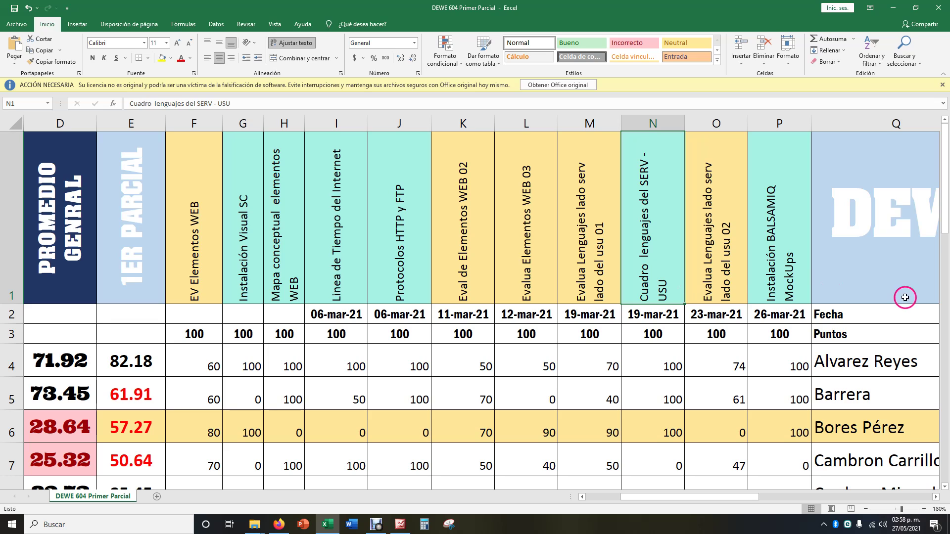
left_click(792, 279)
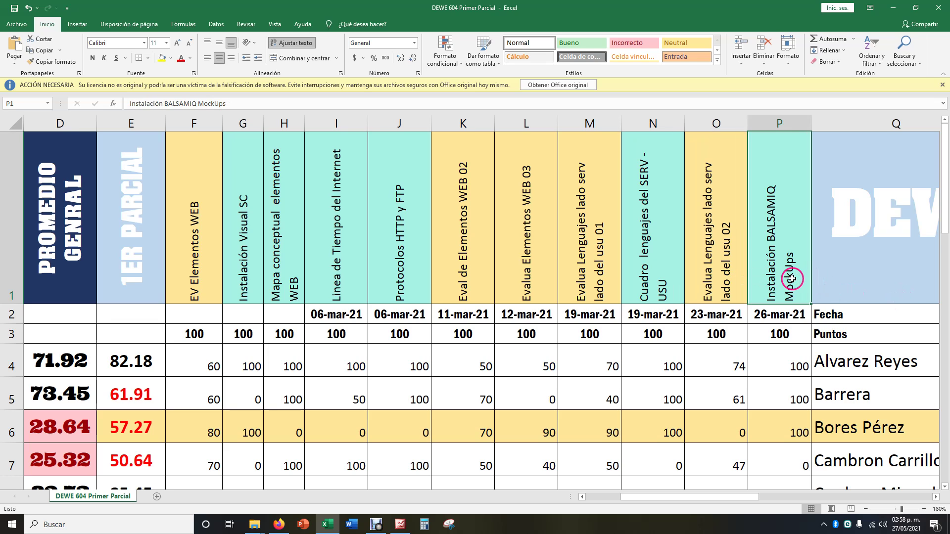
left_click(779, 228)
left_click(786, 250)
left_click(783, 253)
left_click(789, 253)
Review the yellow evaluation headers in row 1, from EV Elementos WEB to the second client-side languages evaluation
left_click(191, 242)
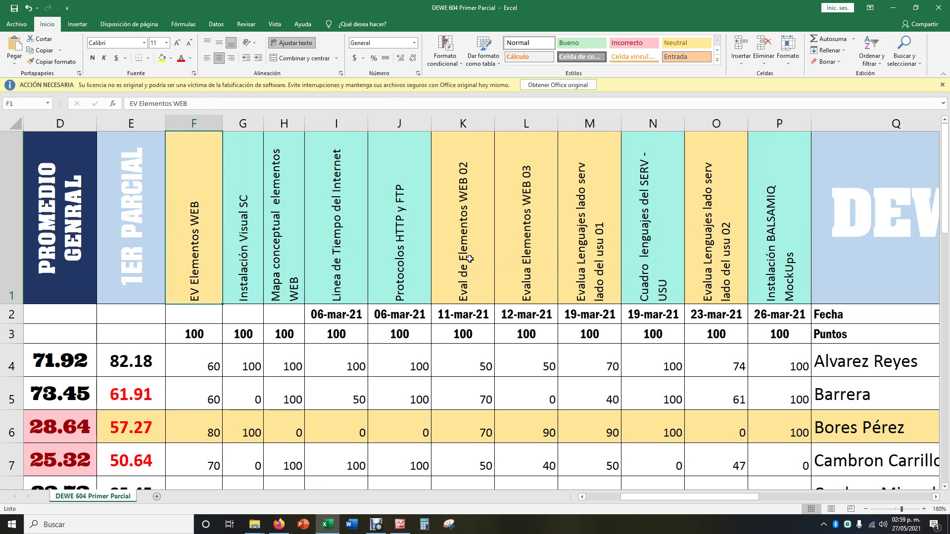
left_click(460, 205)
left_click(544, 259)
left_click(478, 238)
left_click(515, 240)
left_click(473, 237)
left_click(512, 238)
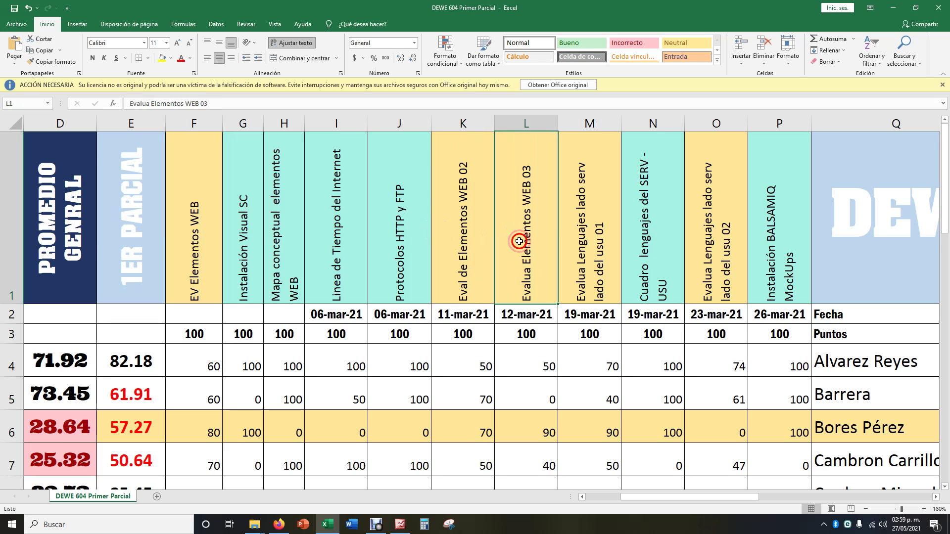
left_click(580, 252)
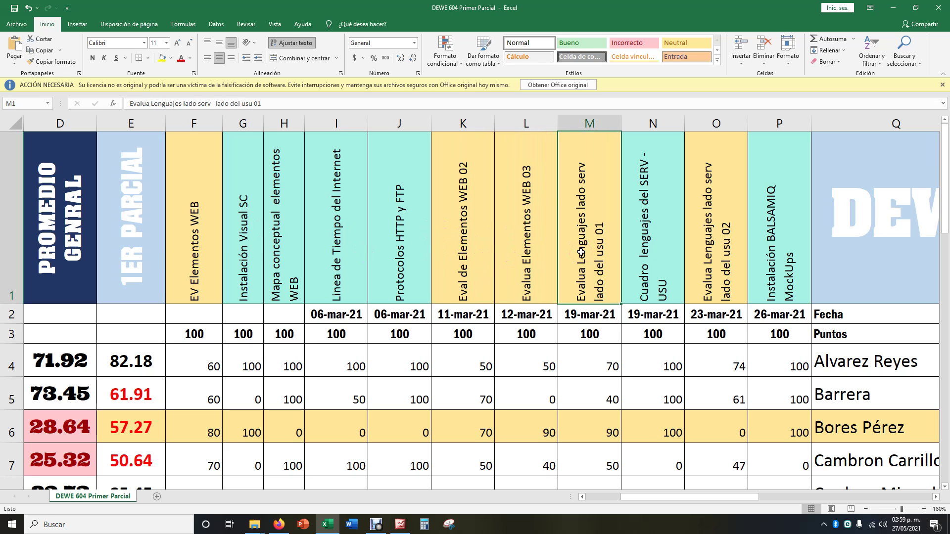
left_click(581, 252)
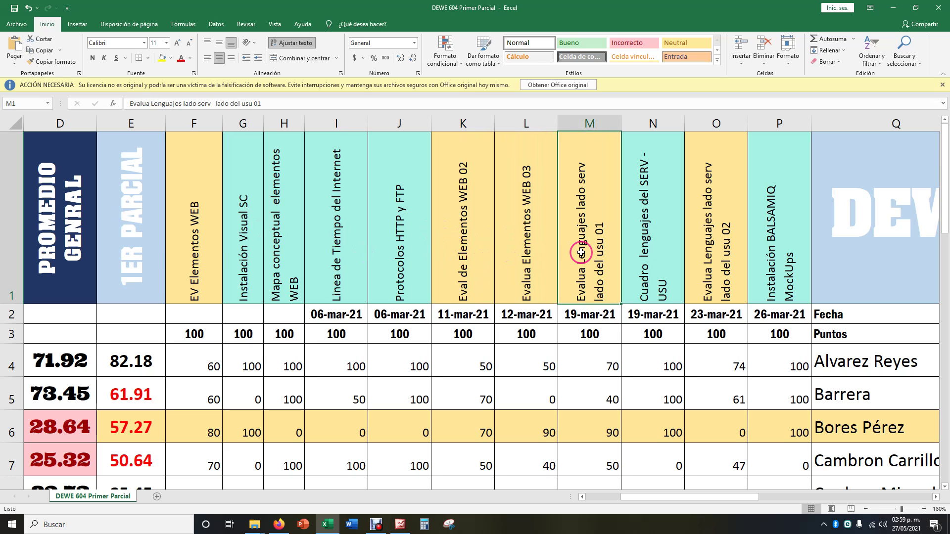
left_click(707, 254)
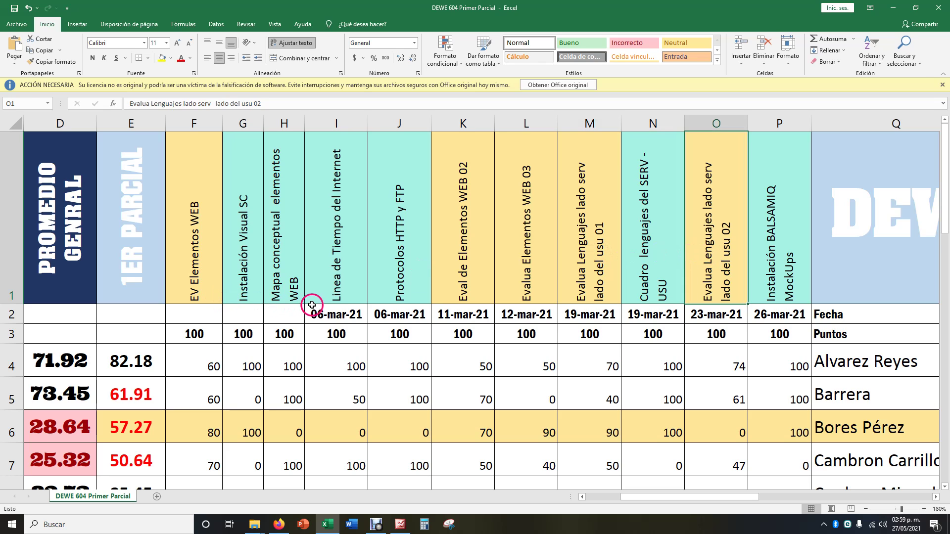
Examine the date cells in row 2, including the blank ones in F2:H2, and look through the students' grades below
left_click_drag(346, 315, 780, 314)
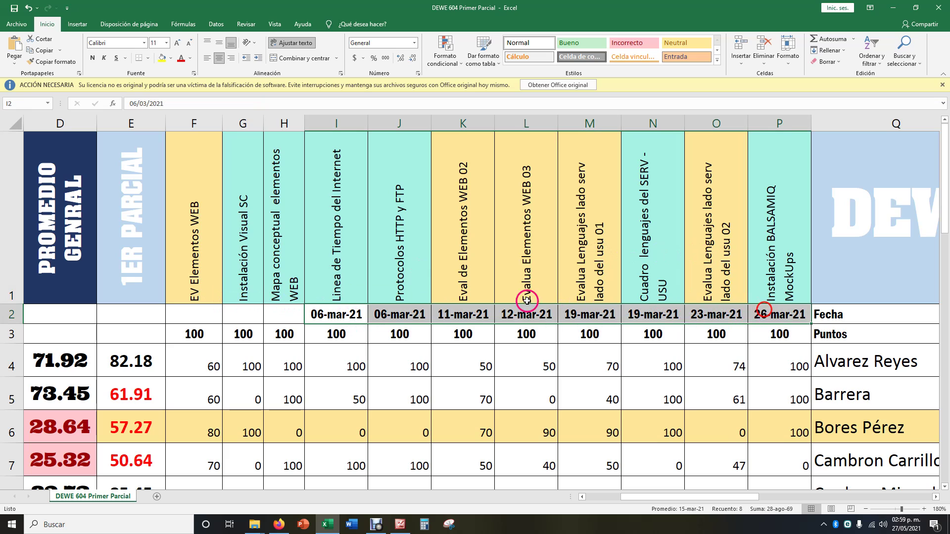
left_click_drag(185, 311, 273, 312)
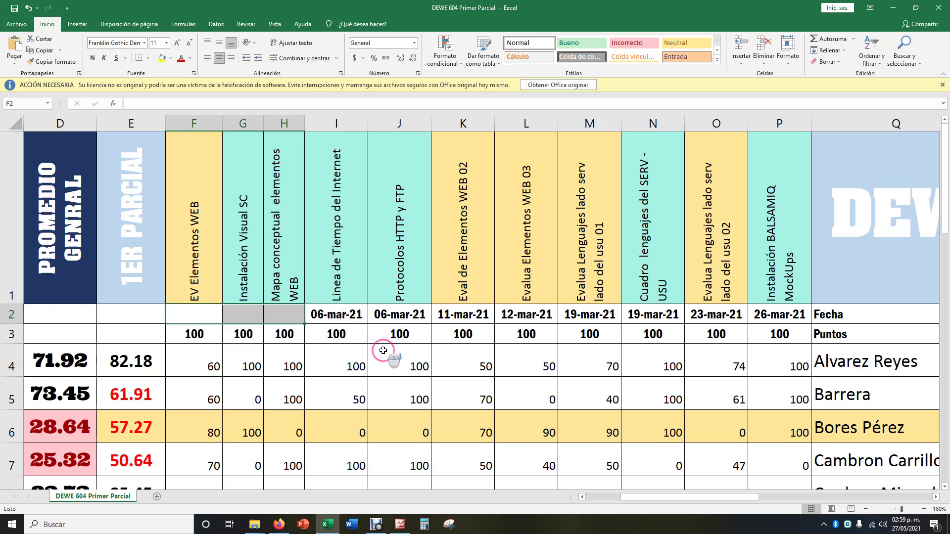
scroll(383, 349, "down", 1)
scroll(383, 350, "down", 6)
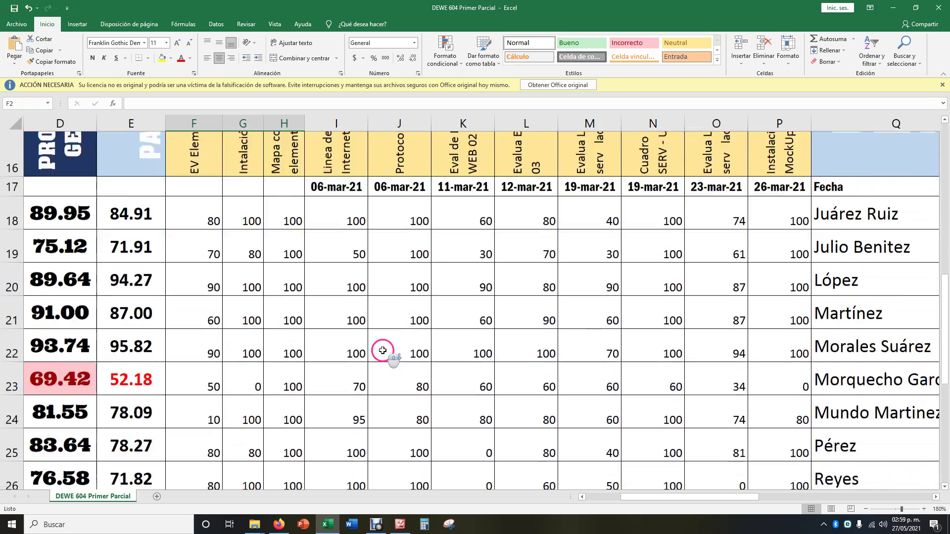
scroll(383, 351, "down", 2)
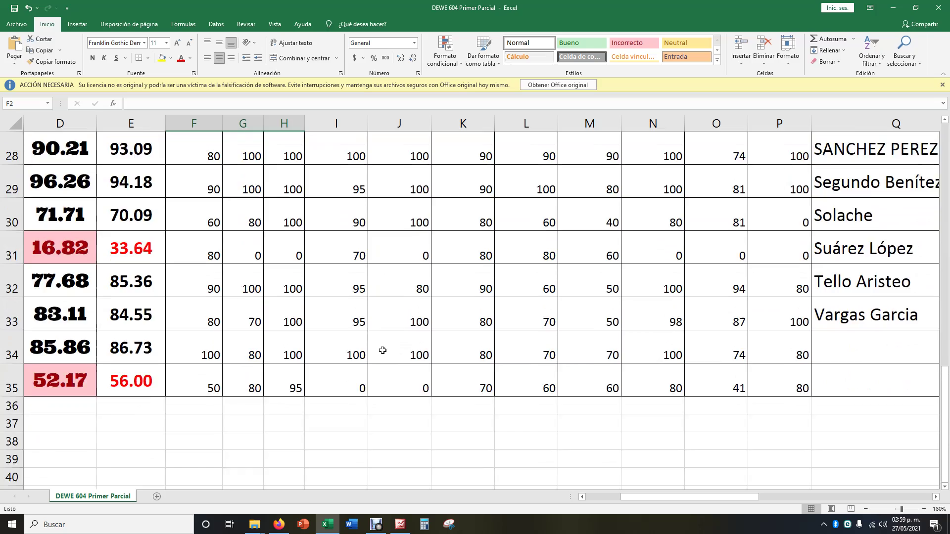
scroll(383, 350, "up", 6)
scroll(382, 350, "up", 3)
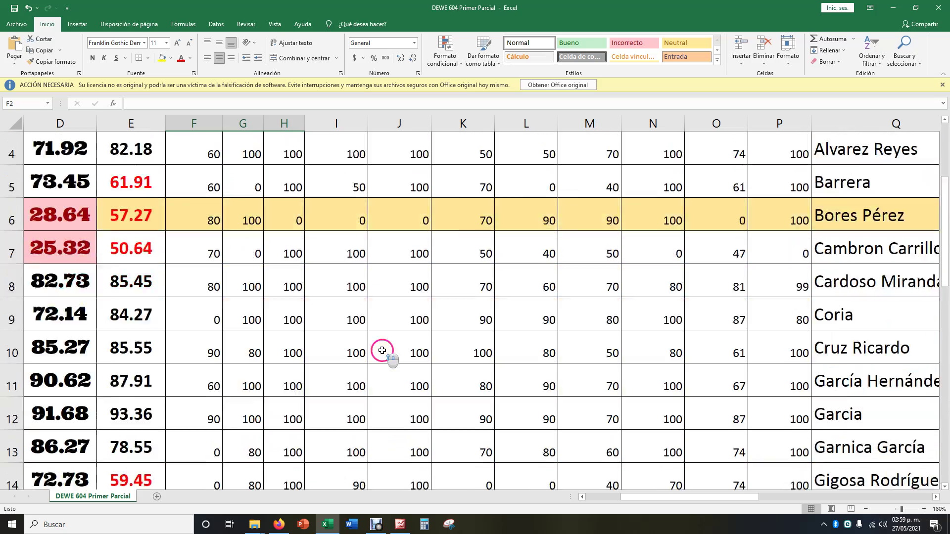
scroll(382, 350, "down", 1)
scroll(377, 351, "up", 1)
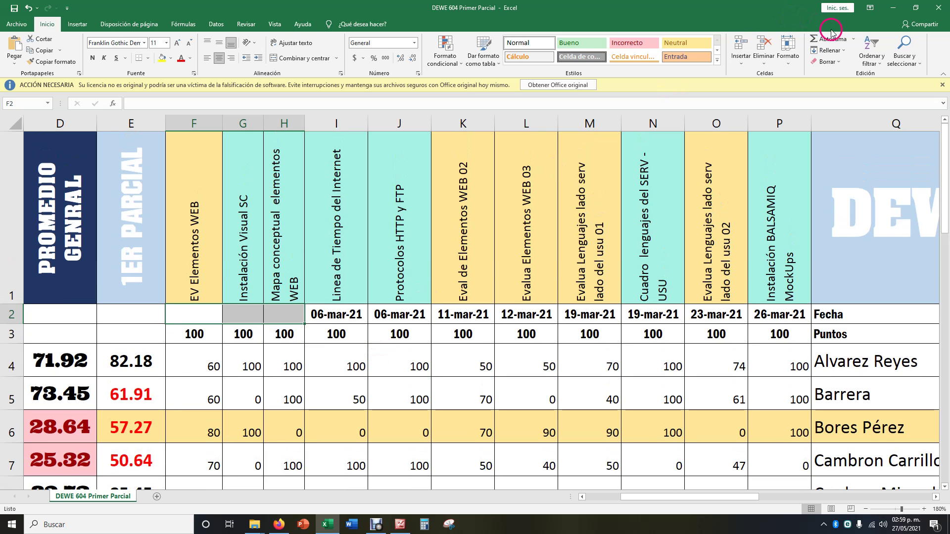
Switch to the Google Classroom material draft in Firefox and enlarge the page to 170%
left_click(277, 525)
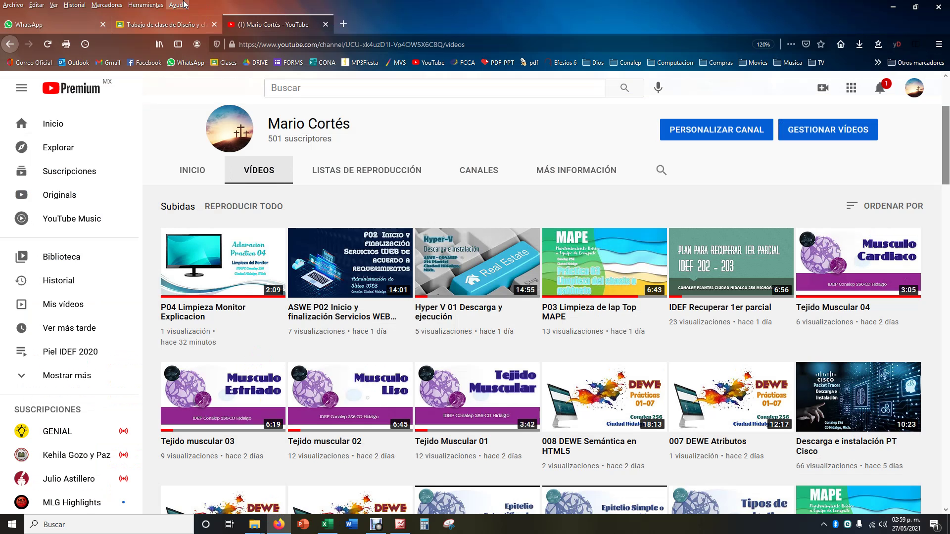
left_click(166, 24)
left_click(217, 123)
left_click(246, 162)
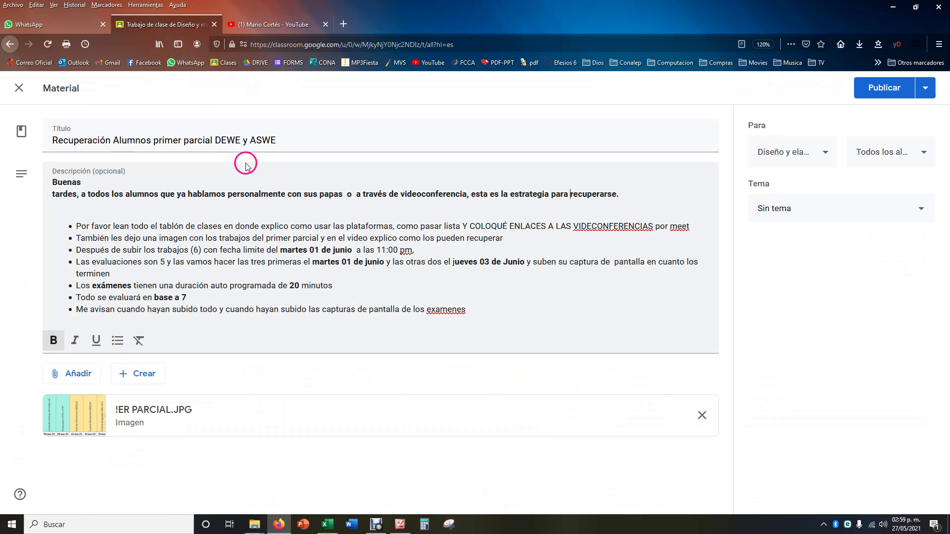
left_click(78, 91)
left_click(77, 90)
key("ctrl+plus")
key("ctrl+plus")
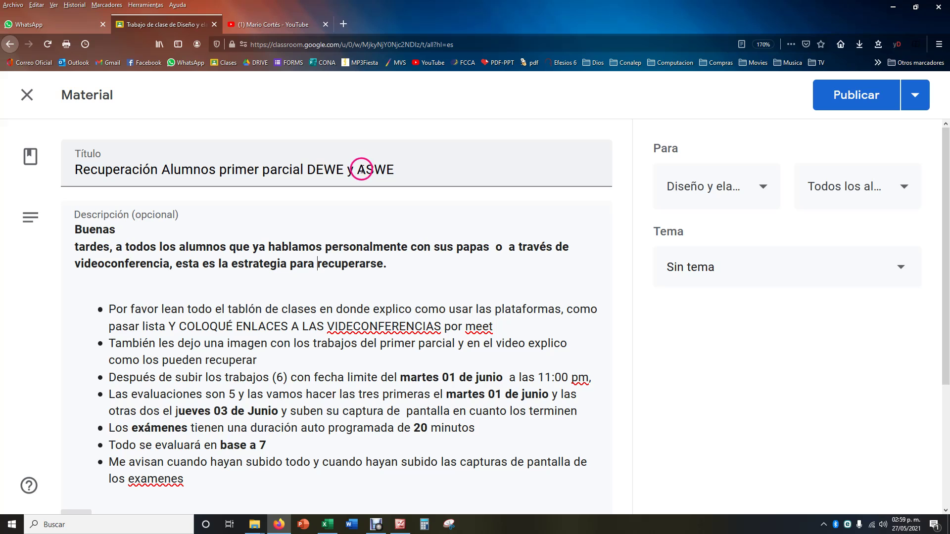
Change the material's title to "Recuperación Alumnos primer parcial DEWE y MRDE -- 604"
left_click_drag(360, 169, 413, 170)
type("MRDE")
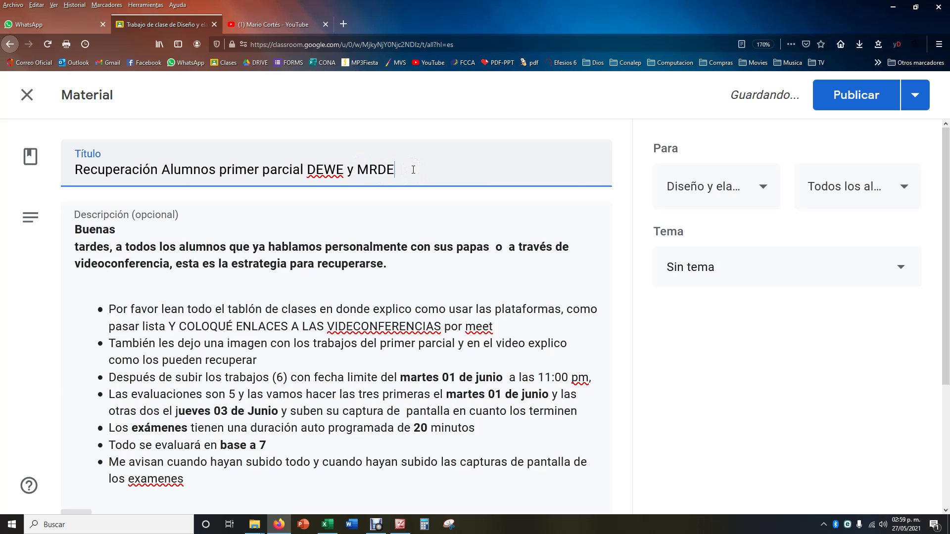
type(" -- 604")
left_click(381, 227)
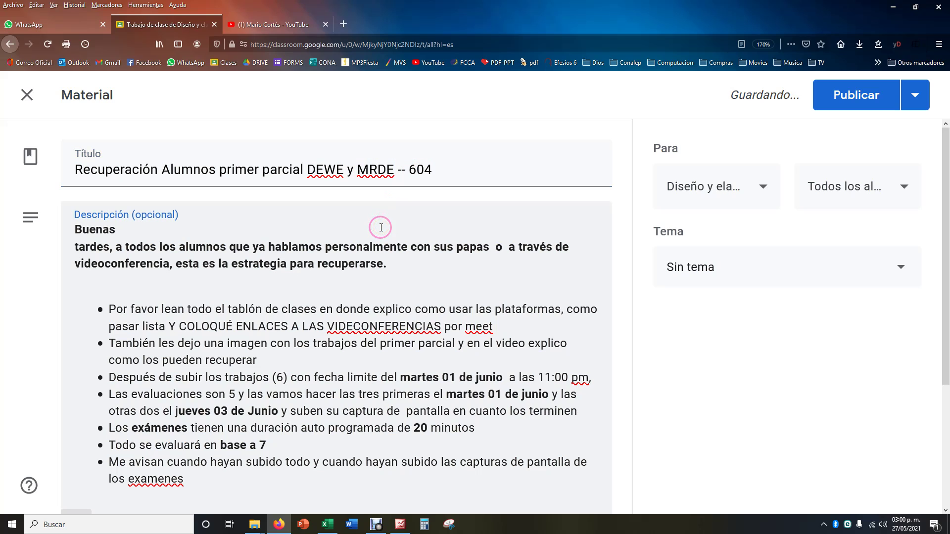
Reword the assignment deadline in the description's third bullet to "antes de las 11:00 pm"
scroll(381, 228, "down", 2)
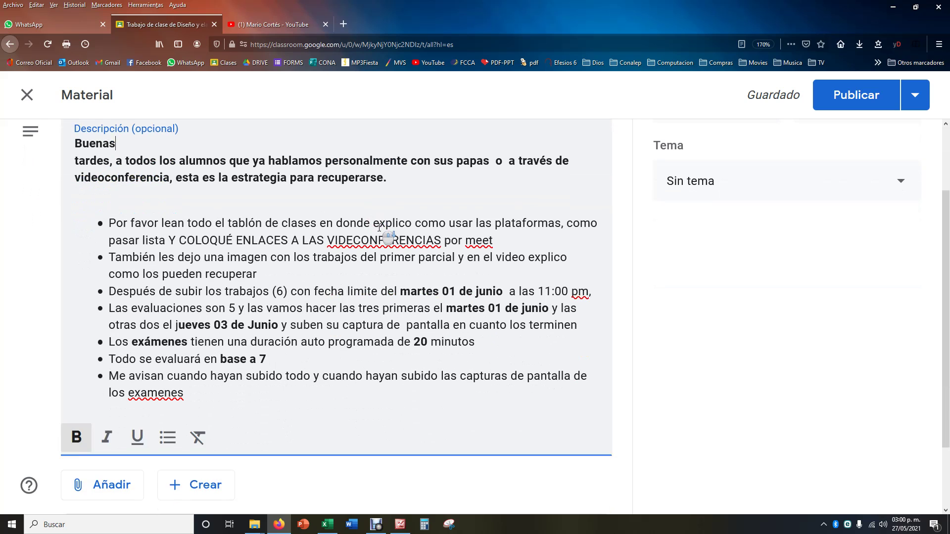
left_click(379, 250)
left_click(378, 249)
left_click(235, 269)
left_click(516, 295)
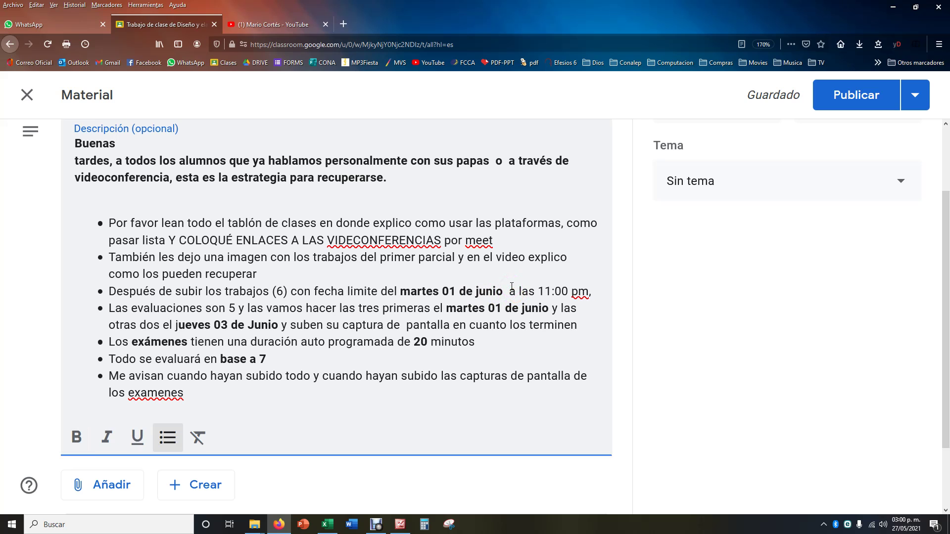
type("ntes de")
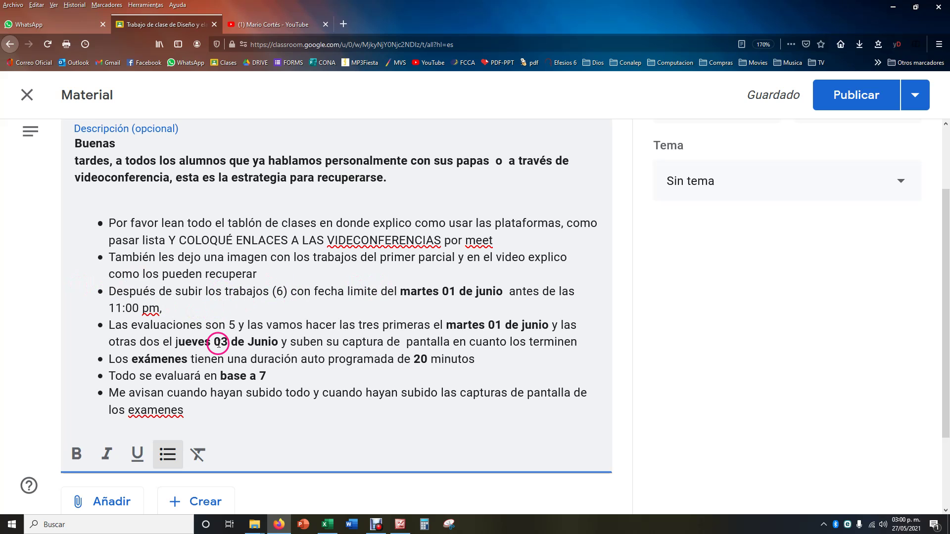
Make the initial "j" of "jueves 03 de Junio" bold in the evaluations bullet
left_click_drag(229, 326, 236, 326)
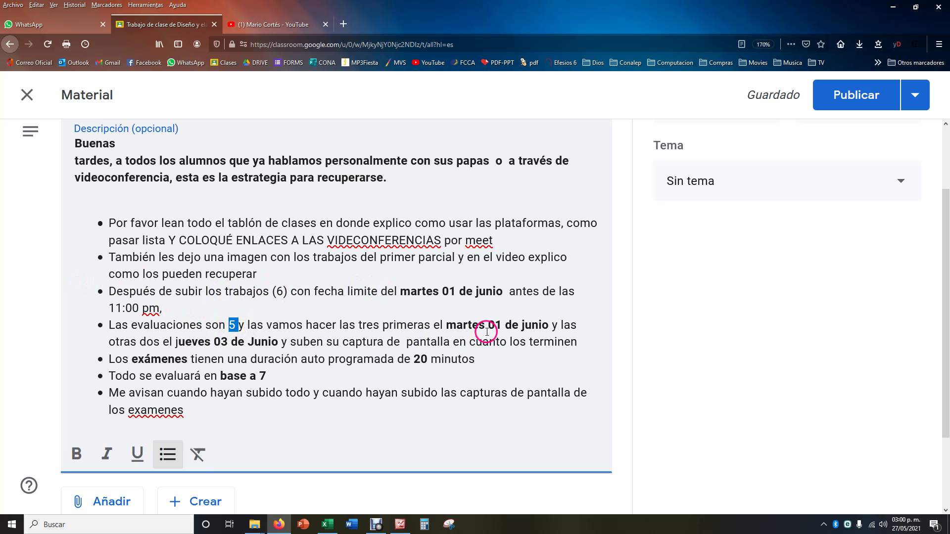
left_click(176, 342)
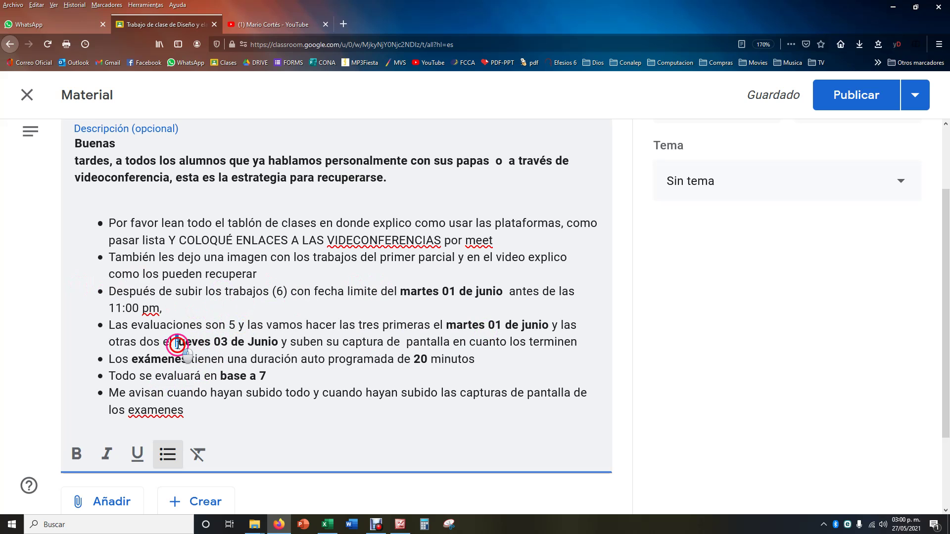
left_click(84, 467)
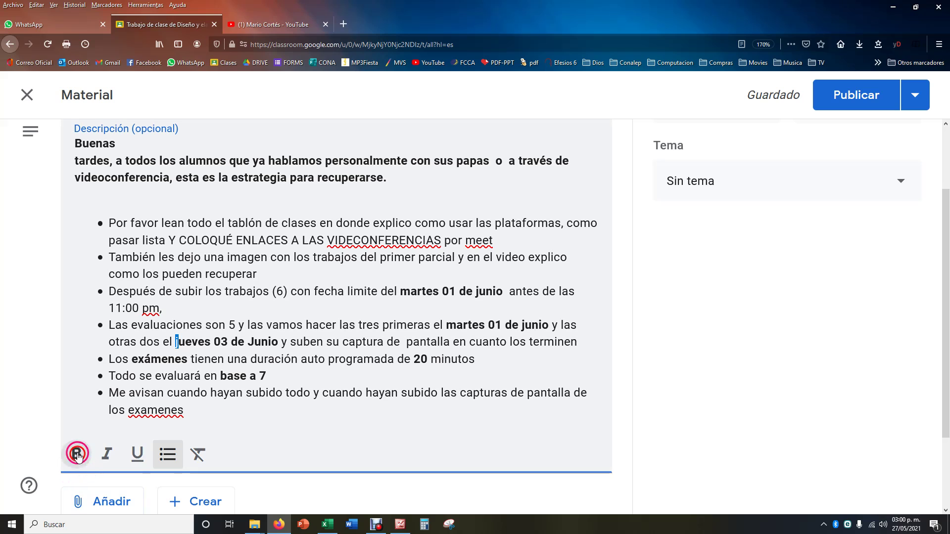
Insert "antes de las 13:30" after "jueves 03 de Junio" in the evaluations bullet
left_click(282, 343)
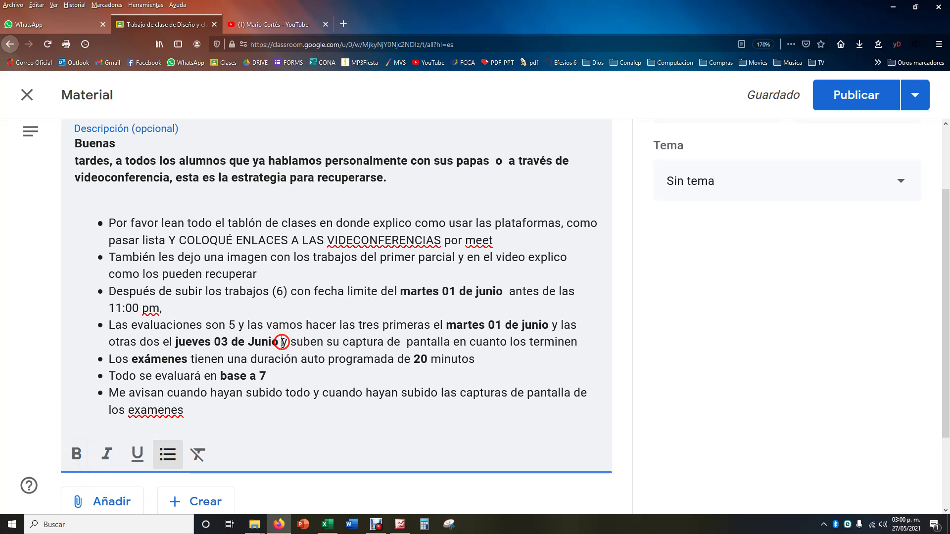
left_click(283, 342)
left_click(283, 342)
type("antes ")
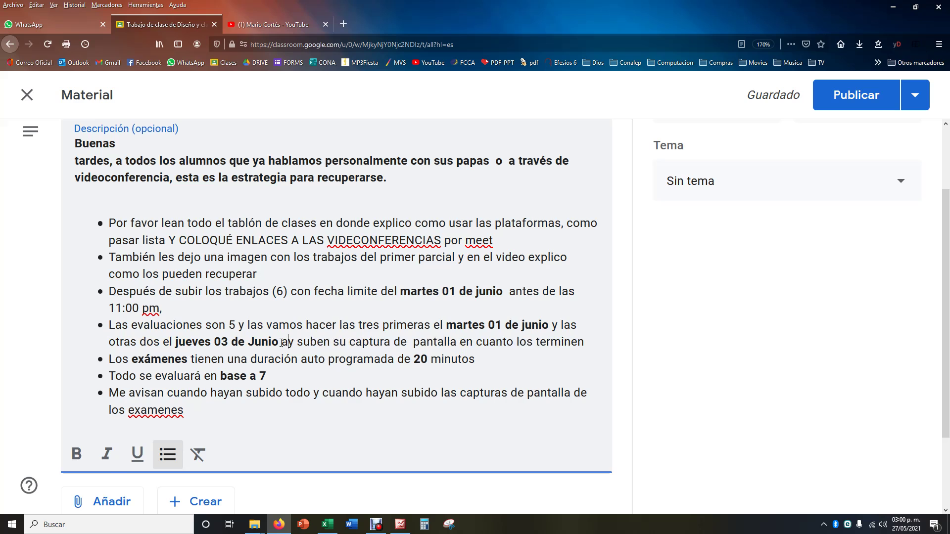
type("de las ")
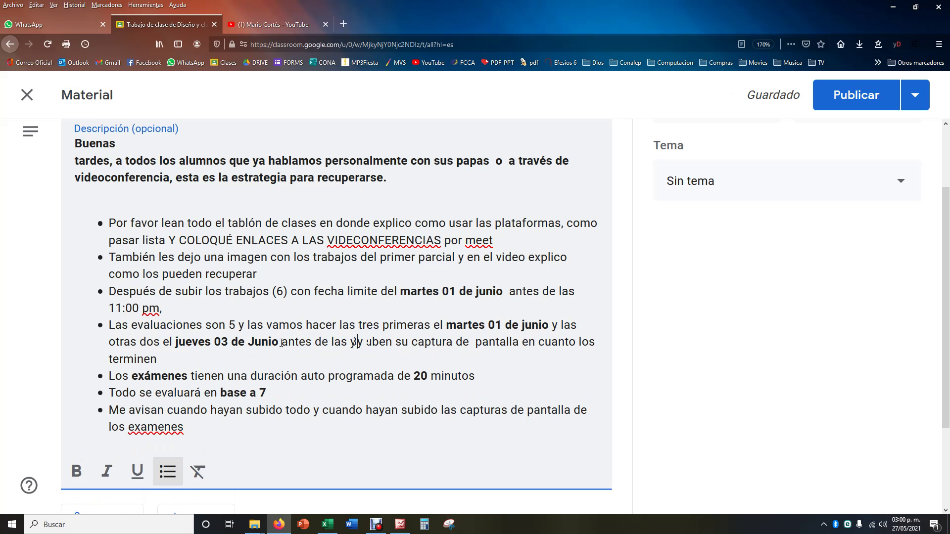
type("31")
key("BackSpace")
key("BackSpace")
type("13:30")
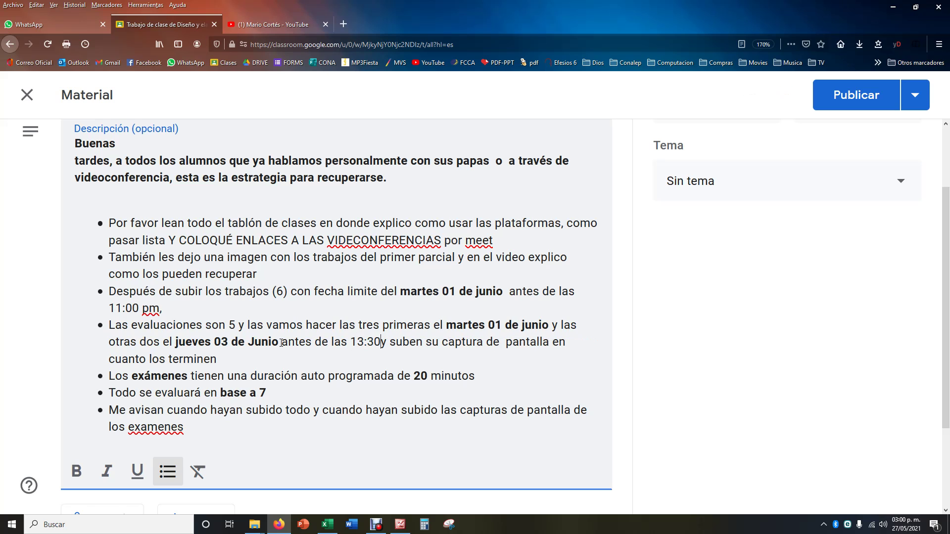
left_click(223, 364)
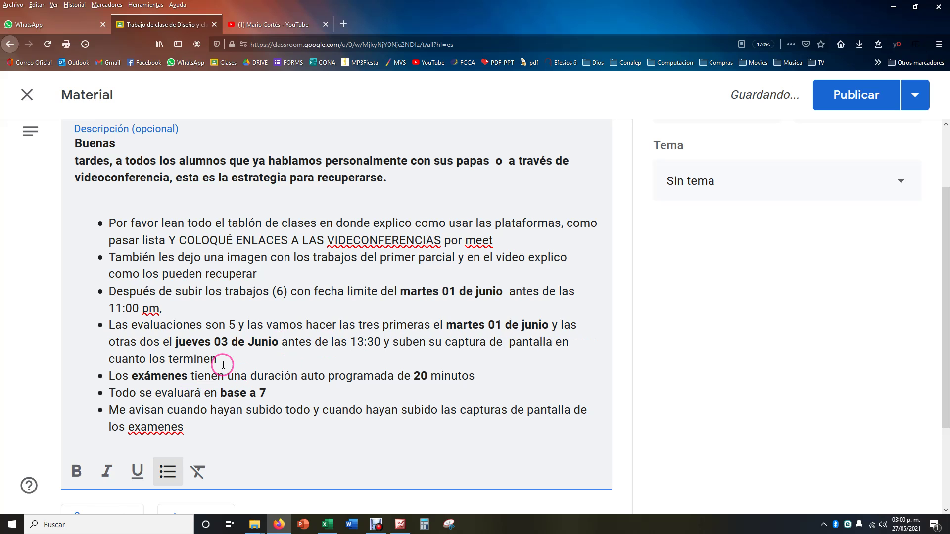
Add an empty bullet directly below the evaluations bullet in the description
key("Return")
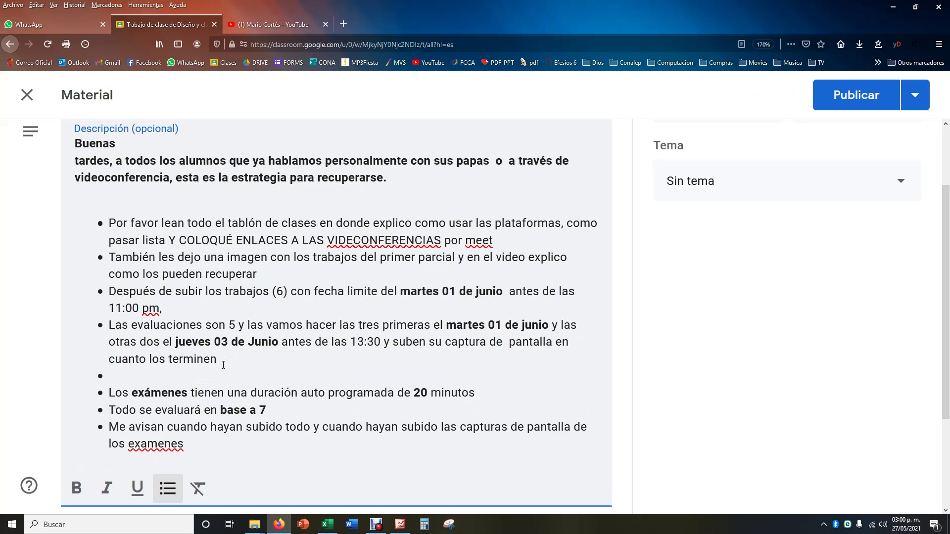
type("Ustedes me vana")
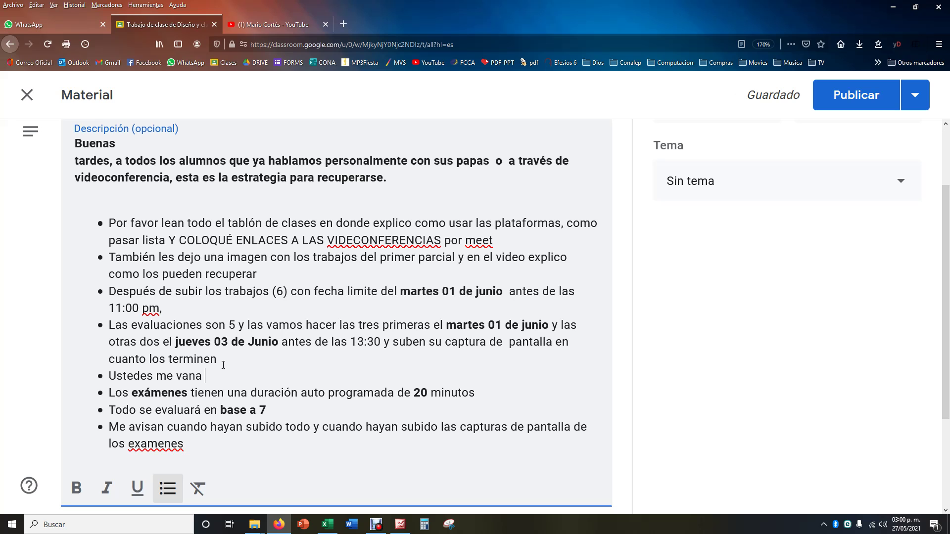
type(" solic")
key("BackSpace")
key("BackSpace")
key("BackSpace")
key("BackSpace")
key("BackSpace")
key("BackSpace")
key("BackSpace")
key("BackSpace")
key("BackSpace")
key("BackSpace")
key("BackSpace")
key("BackSpace")
key("BackSpace")
key("BackSpace")
key("BackSpace")
key("BackSpace")
key("BackSpace")
key("BackSpace")
key("BackSpace")
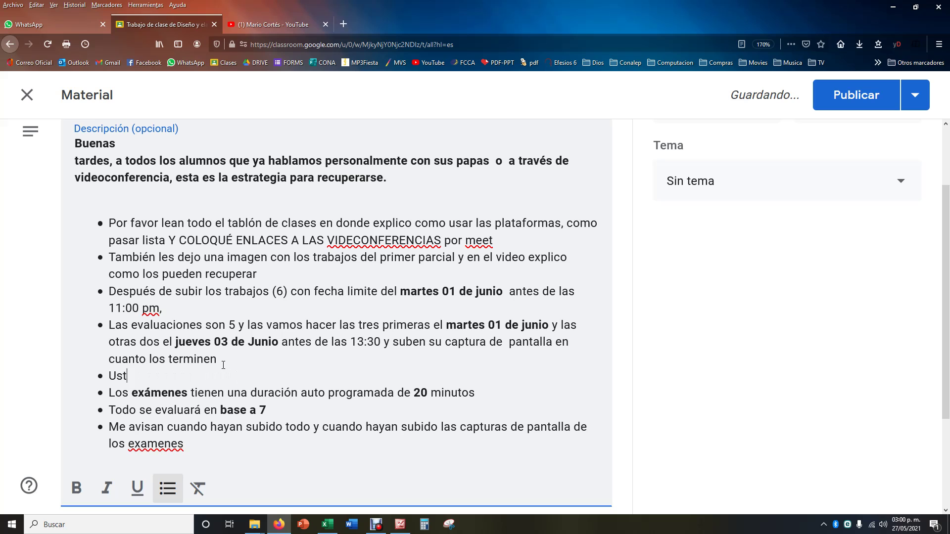
key("BackSpace")
Write "Yo le s habilito FORMS para que hagan las evaluaciones" in the empty bullet
type("Yo le s hab")
key("BackSpace")
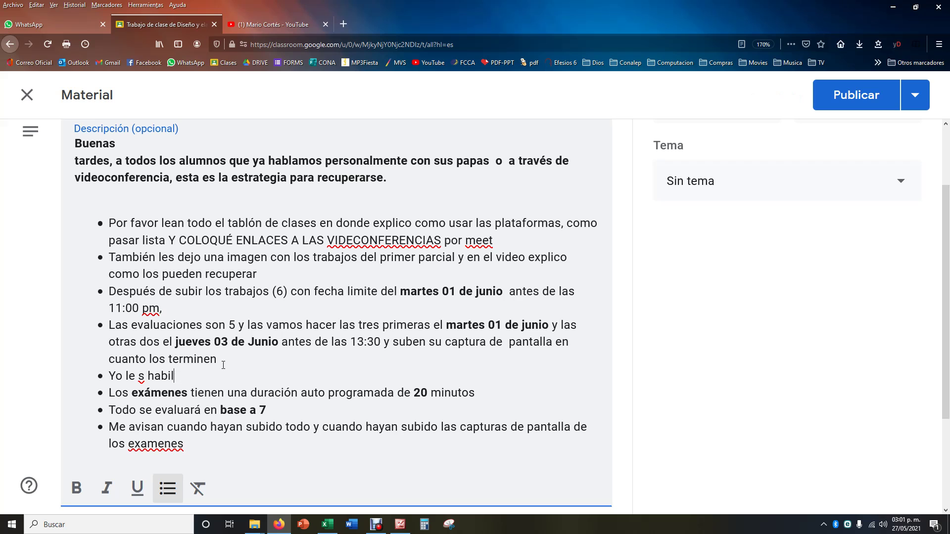
type("ito FORMS para que")
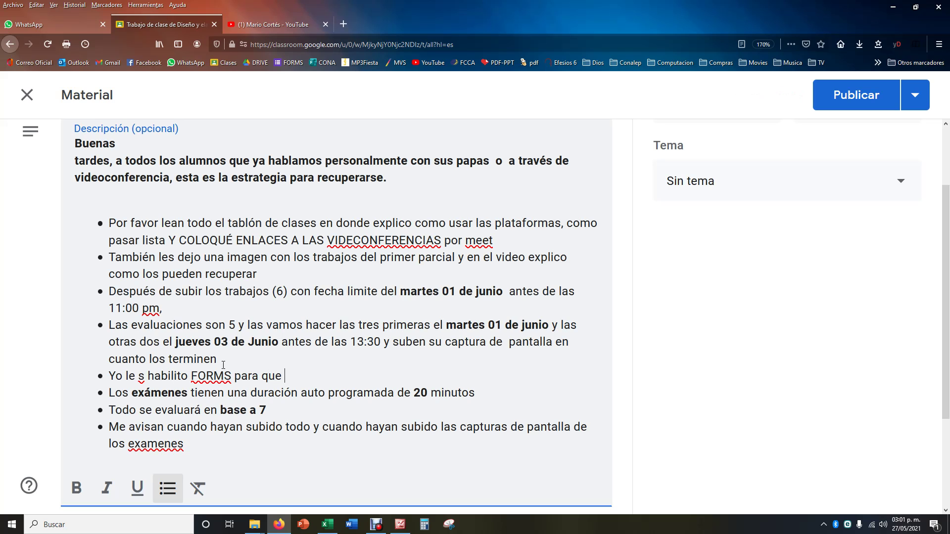
type(" hagas")
type(" las evaluaciones")
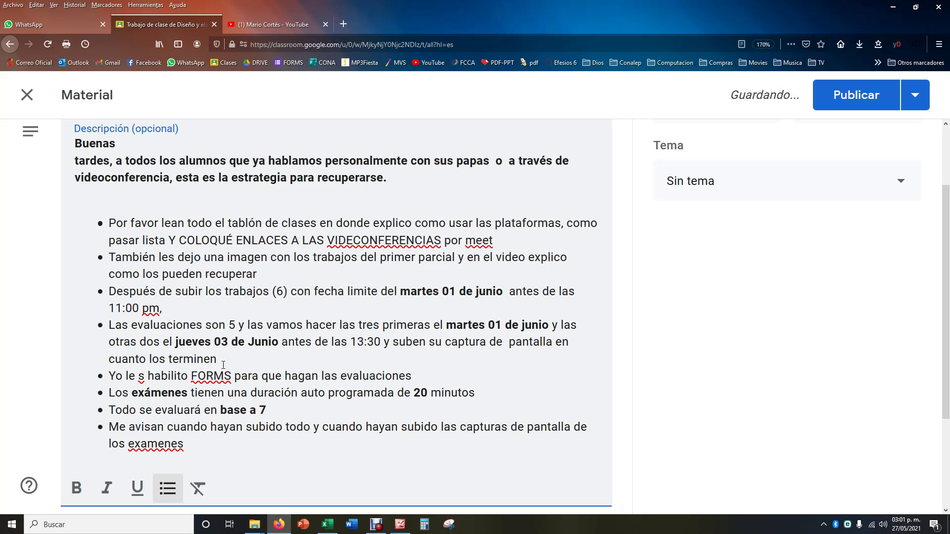
type(" a las 13:")
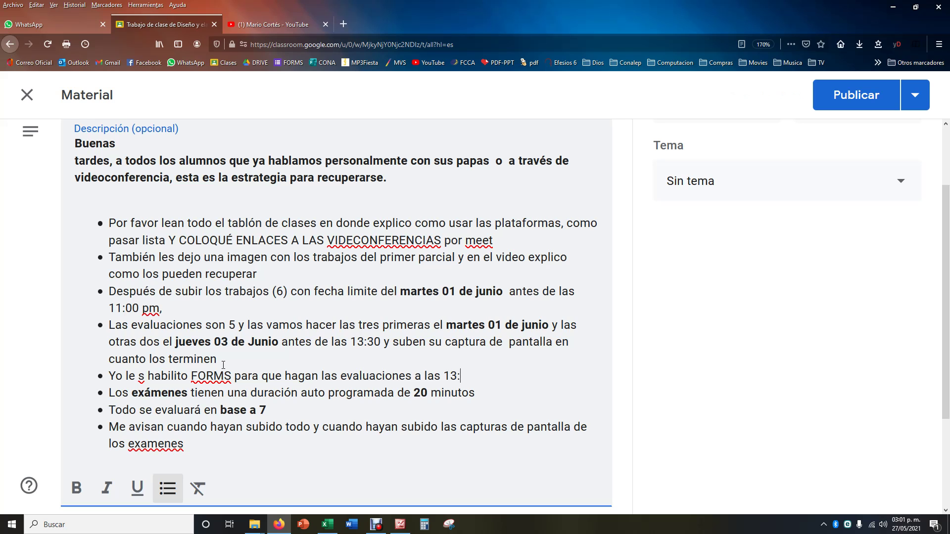
key("BackSpace")
key("BackSpace")
key("BackSpace")
key("BackSpace")
key("BackSpace")
key("BackSpace")
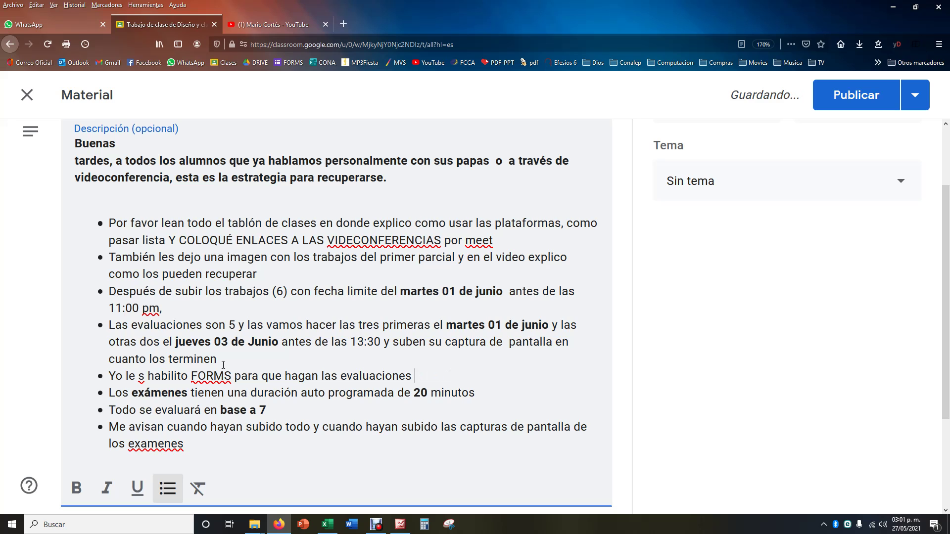
Continue the FORMS bullet with "desde las 10:10, estén muy al pendiente"
type("desde las")
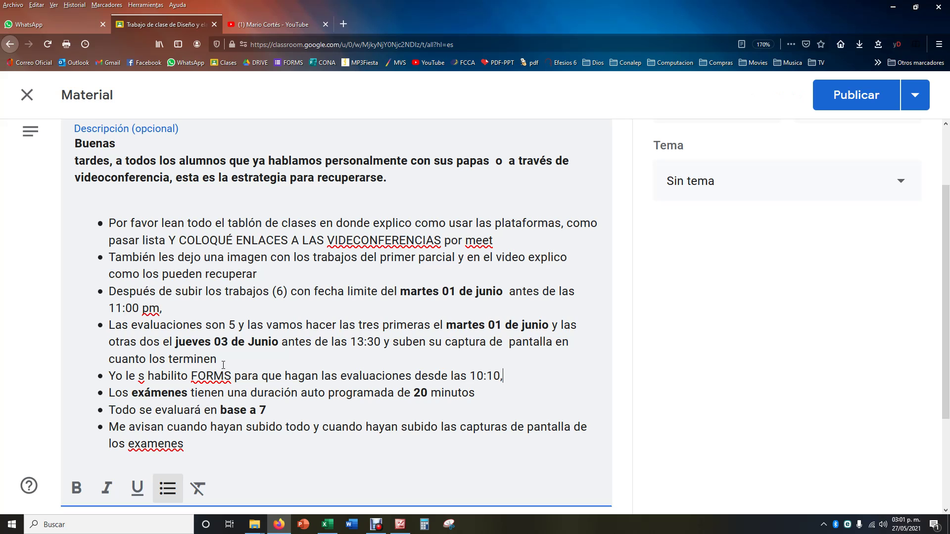
type("10:10, estén muy al p")
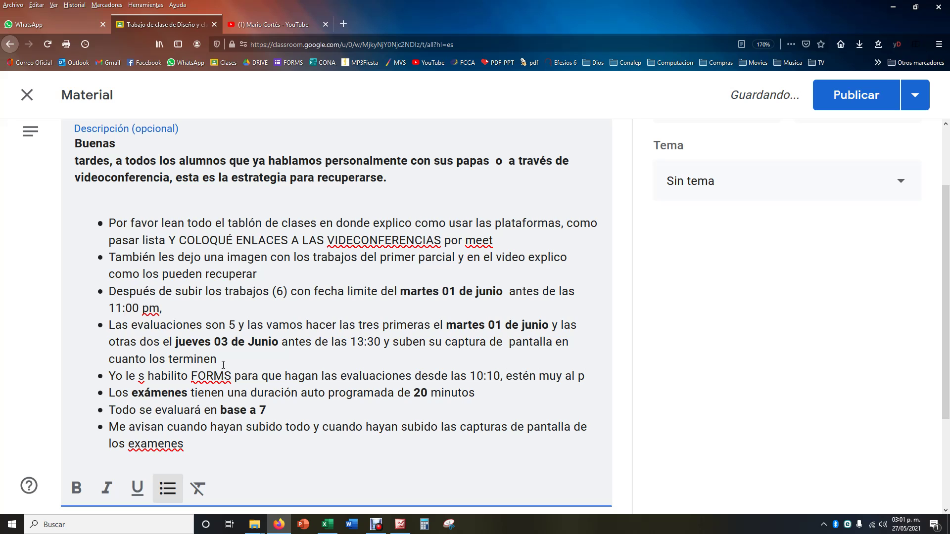
type("endien")
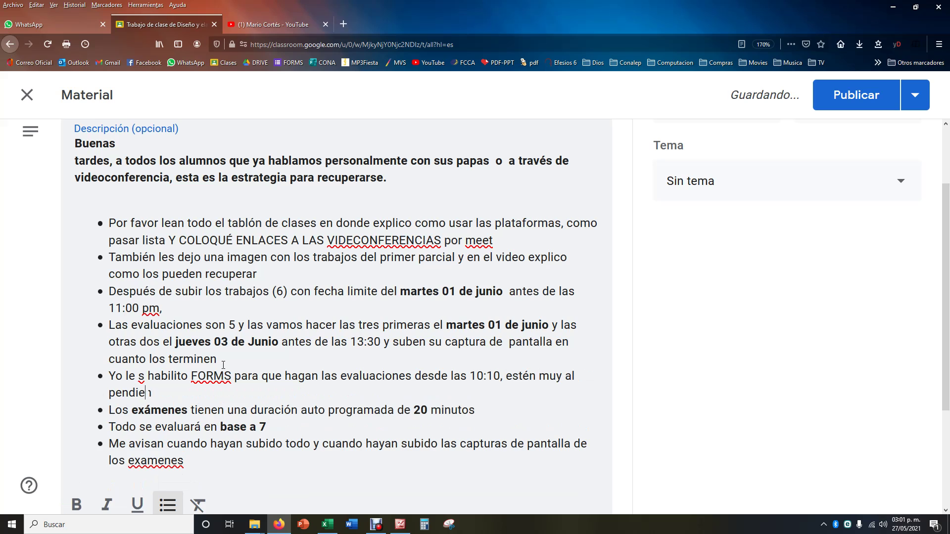
type("te y s")
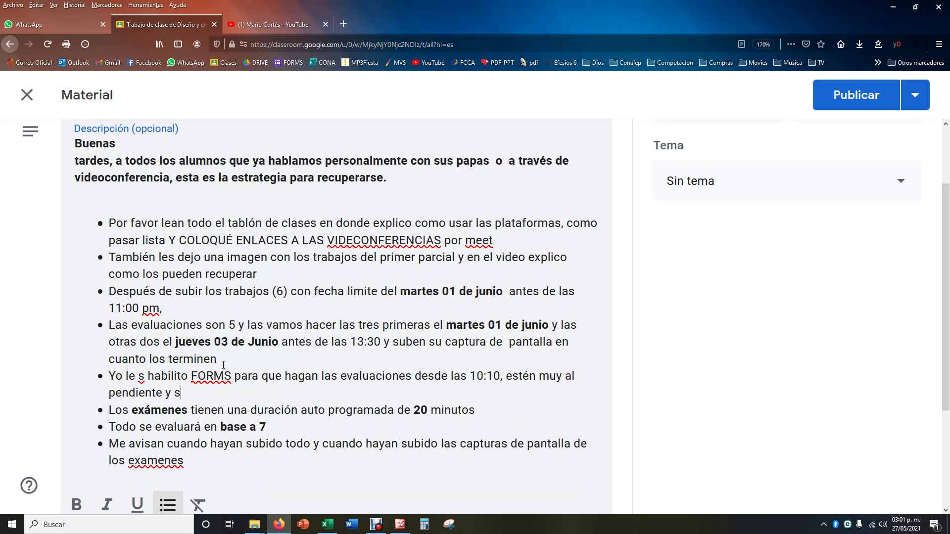
Finish the FORMS bullet with "y si ven que me retraso recuerdenme por favor."
type("i se me llag")
key("BackSpace")
key("BackSpace")
type("ert")
key("BackSpace")
key("BackSpace")
key("BackSpace")
key("BackSpace")
key("BackSpace")
key("BackSpace")
key("BackSpace")
key("BackSpace")
key("BackSpace")
type("ven que me retraso r")
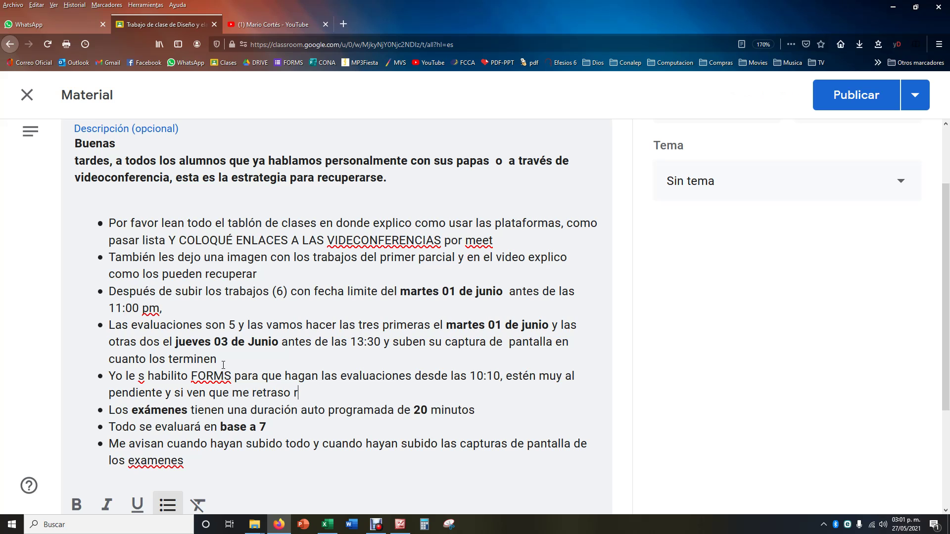
type("ecuerdenme por favor.")
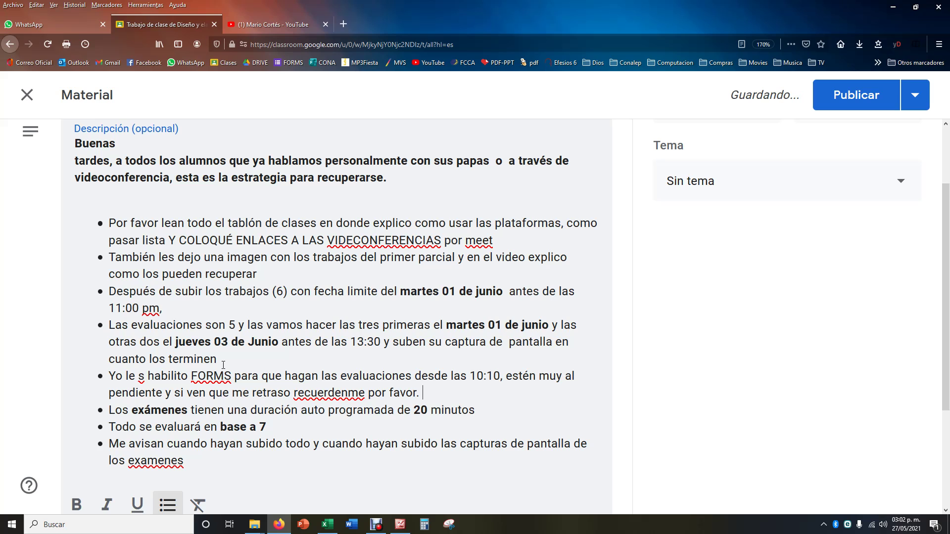
Correct the spacing of "le s" to "les" at the start of the FORMS bullet
key("ctrl+minus")
key("ctrl+minus")
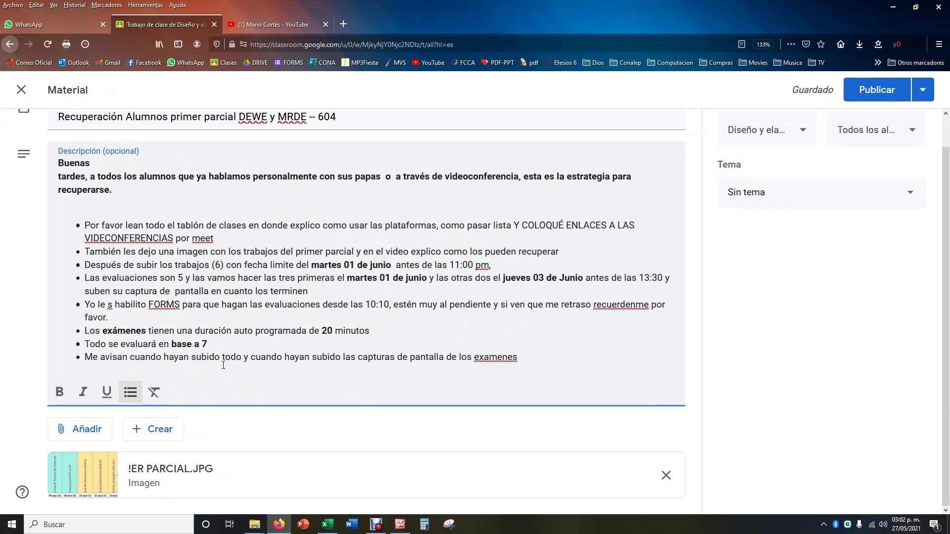
key("ctrl+plus")
left_click_drag(111, 334, 124, 334)
type("e")
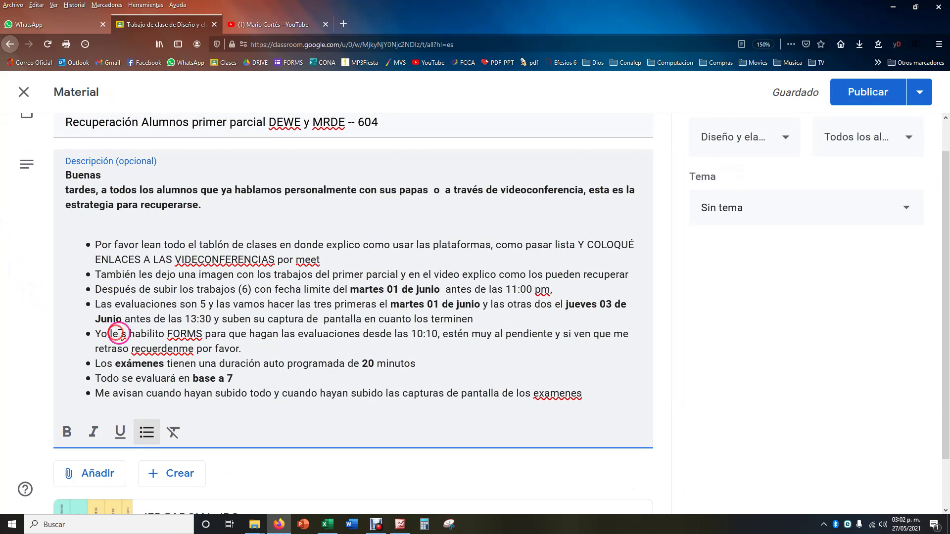
key("Delete")
left_click(115, 334)
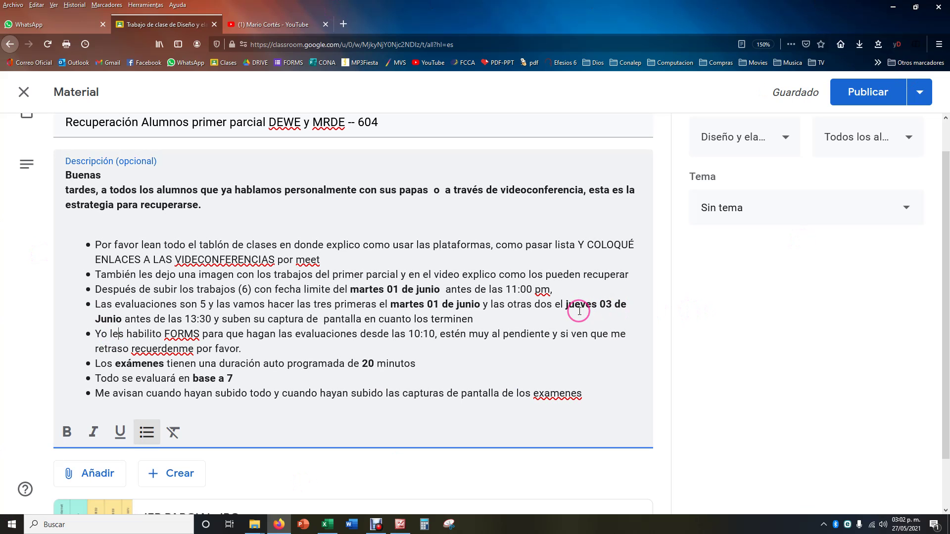
Correct the misspelled "recuerdenme" in the FORMS bullet to the suggested "recuérdenme"
left_click(168, 350)
right_click(168, 350)
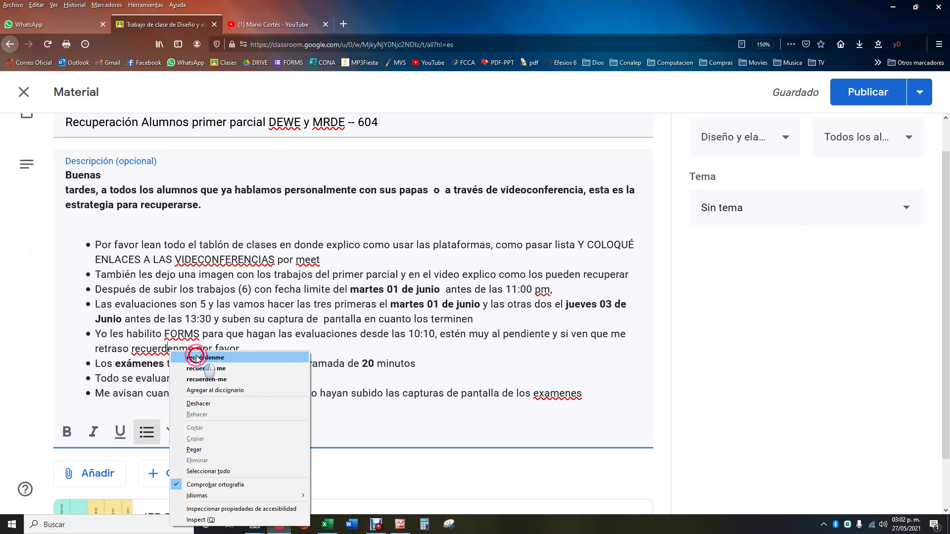
left_click(188, 356)
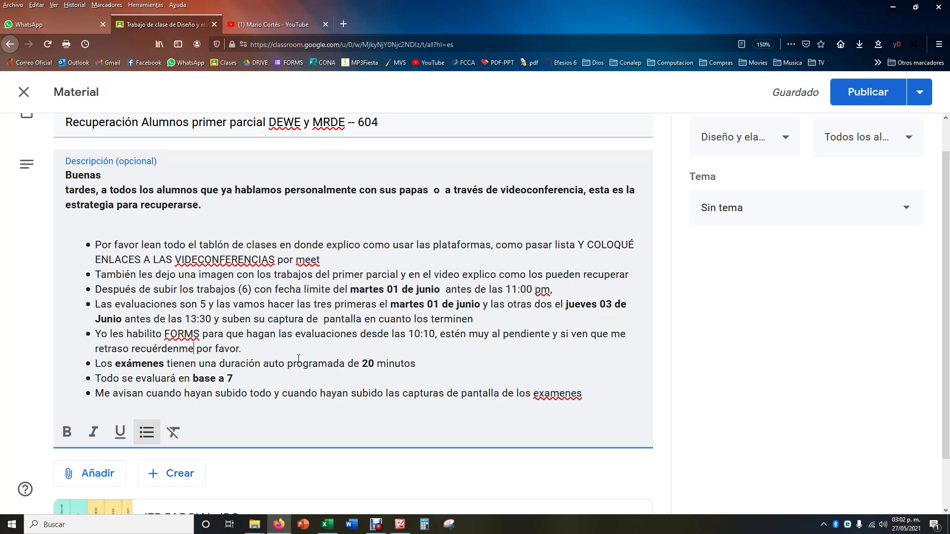
Check the recovery dates in the system calendar for May and June 2021, then close it
left_click(904, 525)
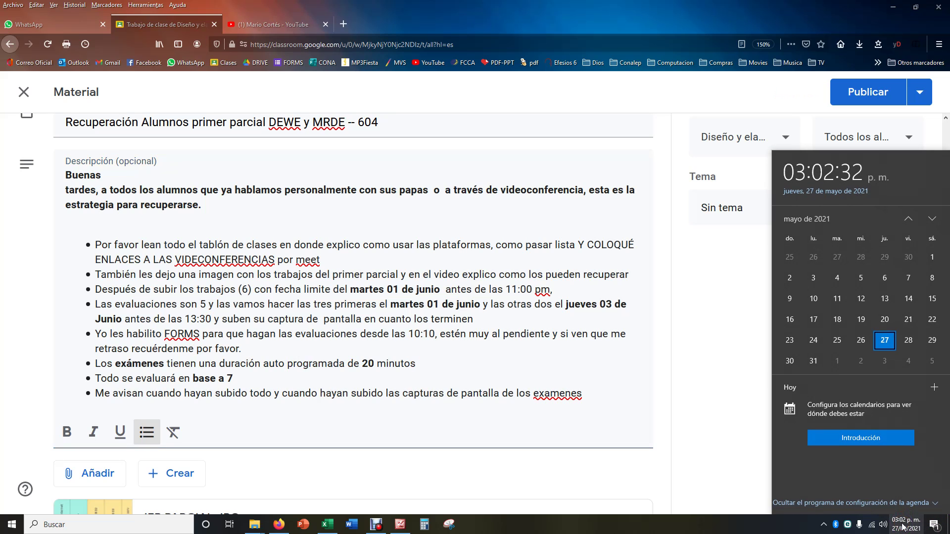
left_click(886, 343)
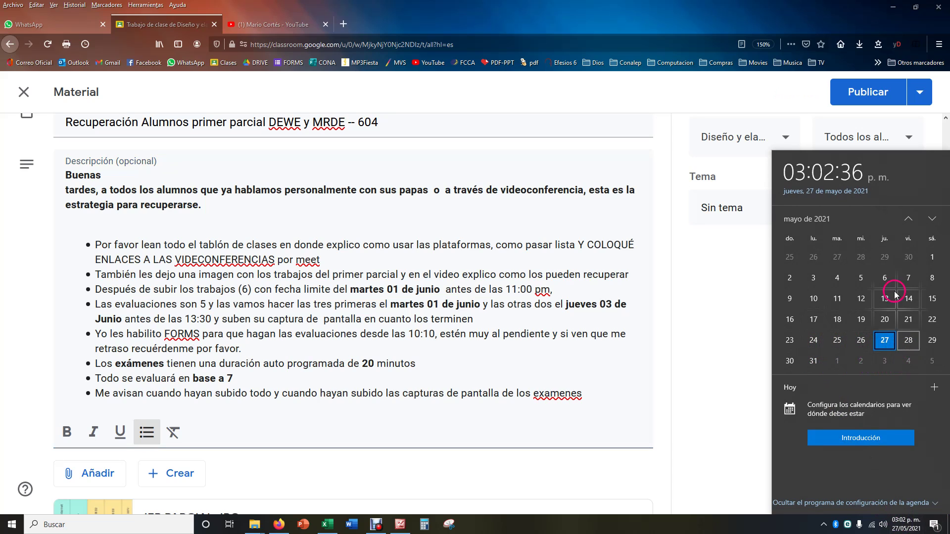
left_click(931, 221)
left_click(909, 258)
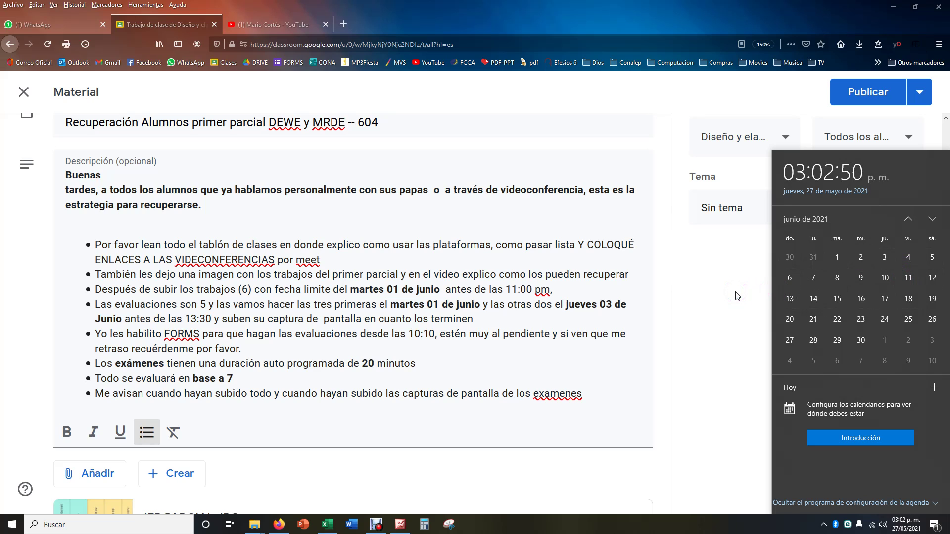
left_click(721, 264)
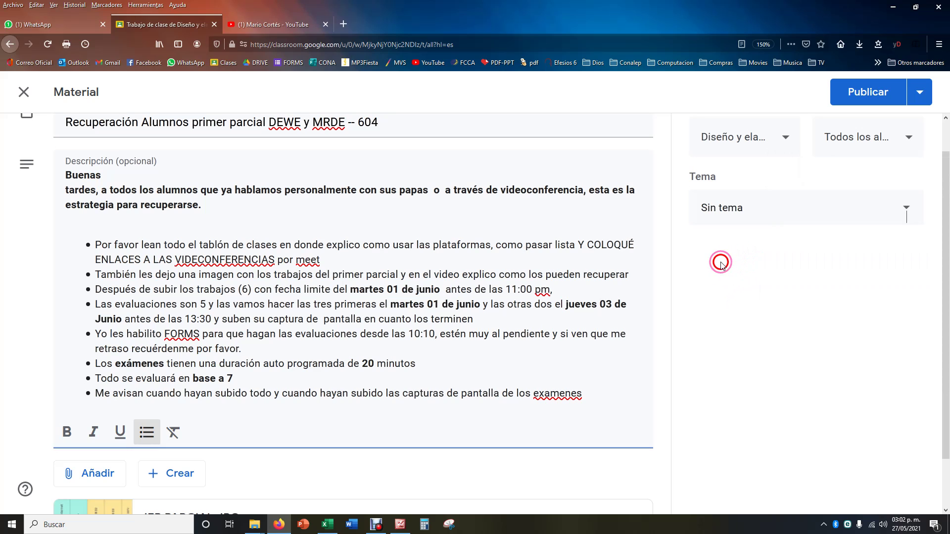
left_click(720, 265)
left_click(721, 266)
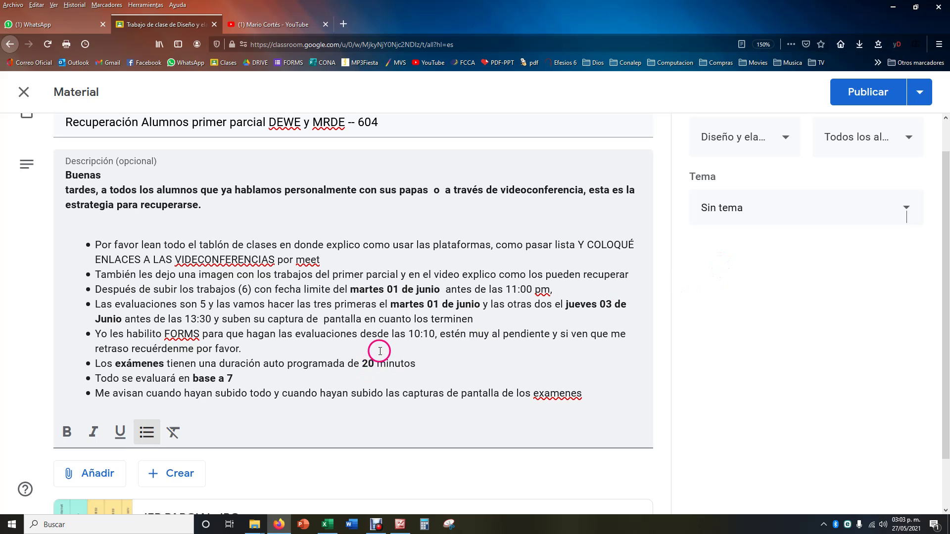
Make the time "10:10" bold in the FORMS bullet
left_click_drag(409, 334, 435, 335)
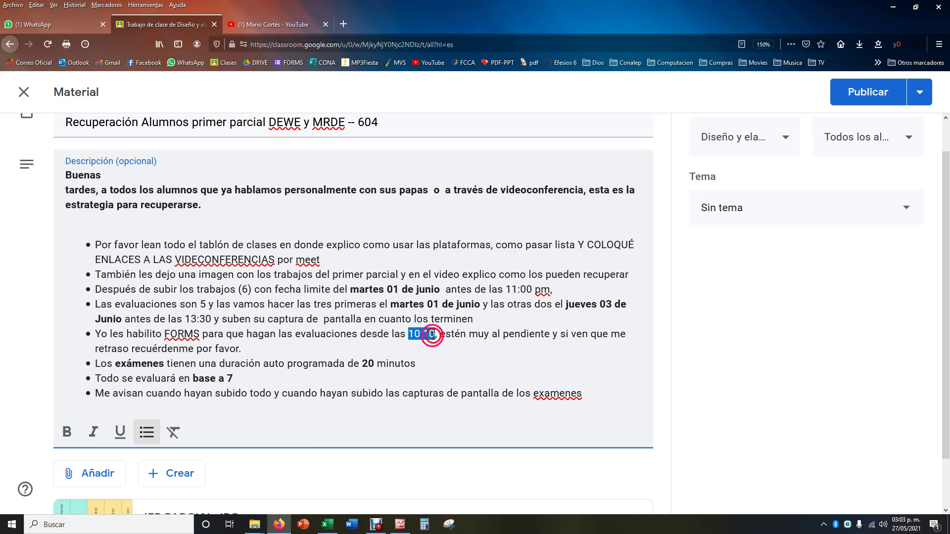
left_click(67, 432)
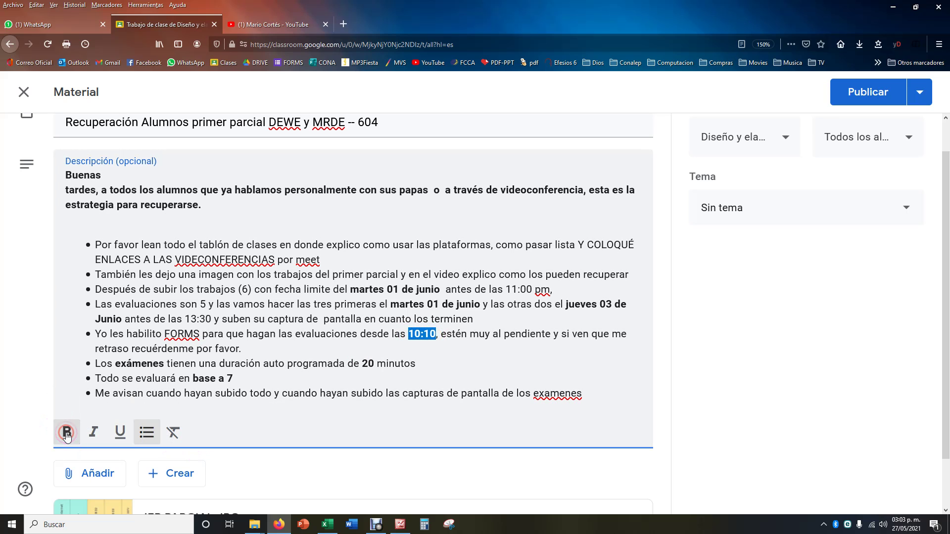
left_click(494, 365)
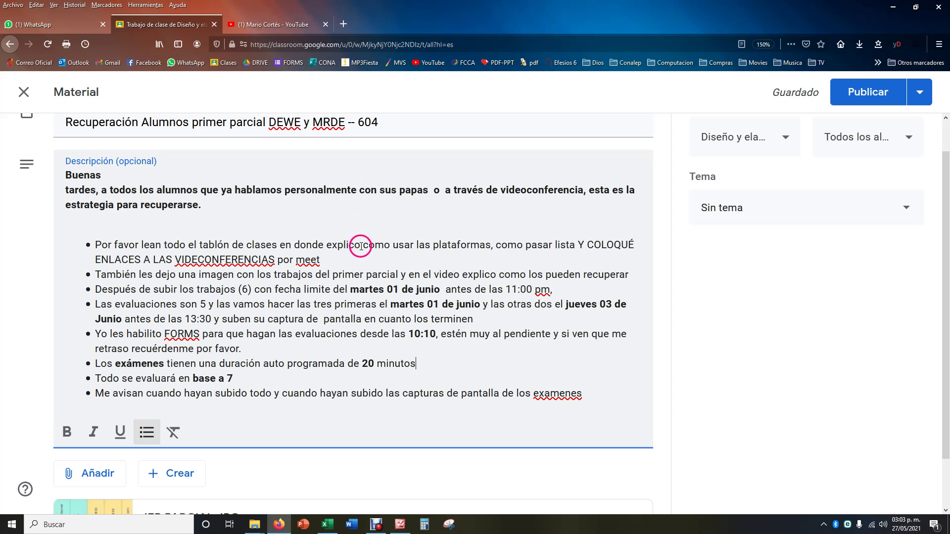
Review the description's bullets, including the base-7 grading rule and the screenshot notice, along with the attached image
left_click(347, 263)
scroll(463, 364, "down", 2)
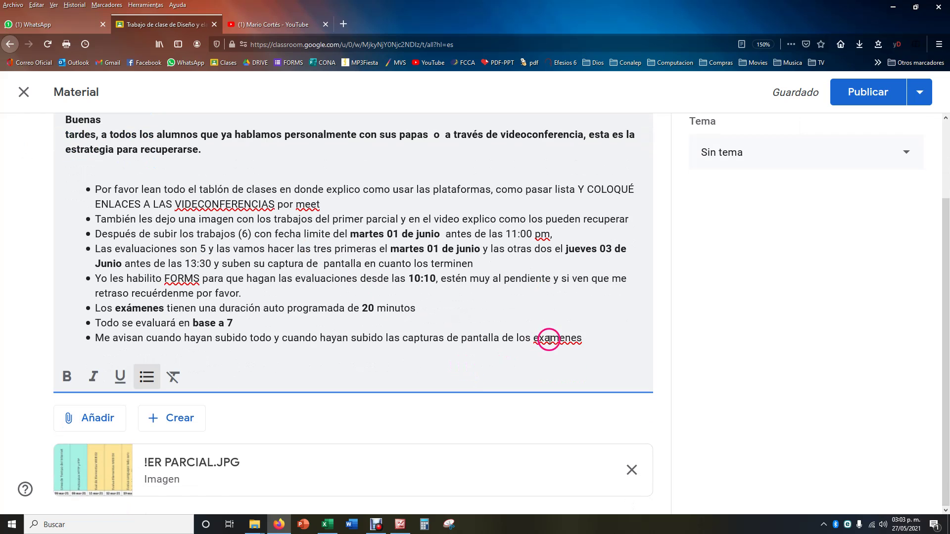
left_click(550, 339)
left_click(550, 339)
left_click(102, 340)
left_click_drag(99, 322, 263, 324)
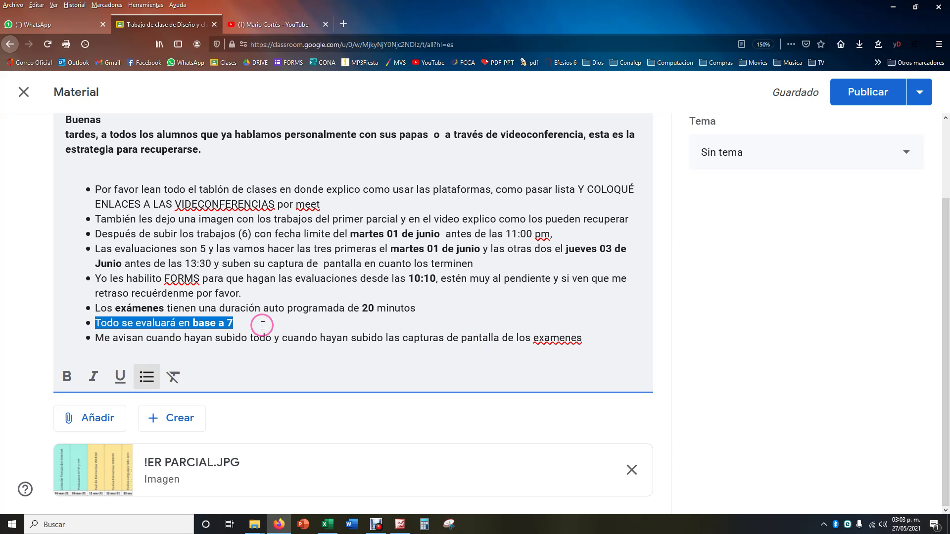
key("ctrl+c")
left_click(245, 325)
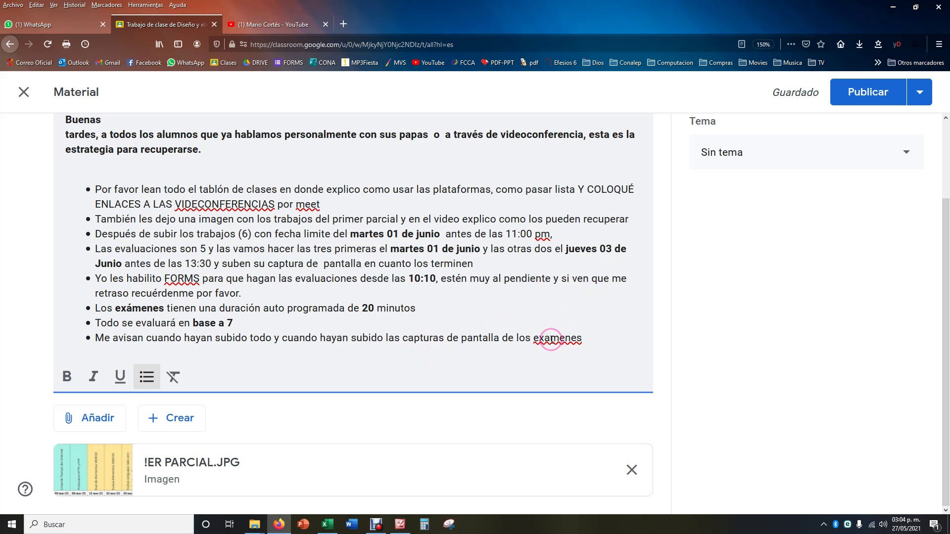
scroll(544, 317, "up", 2)
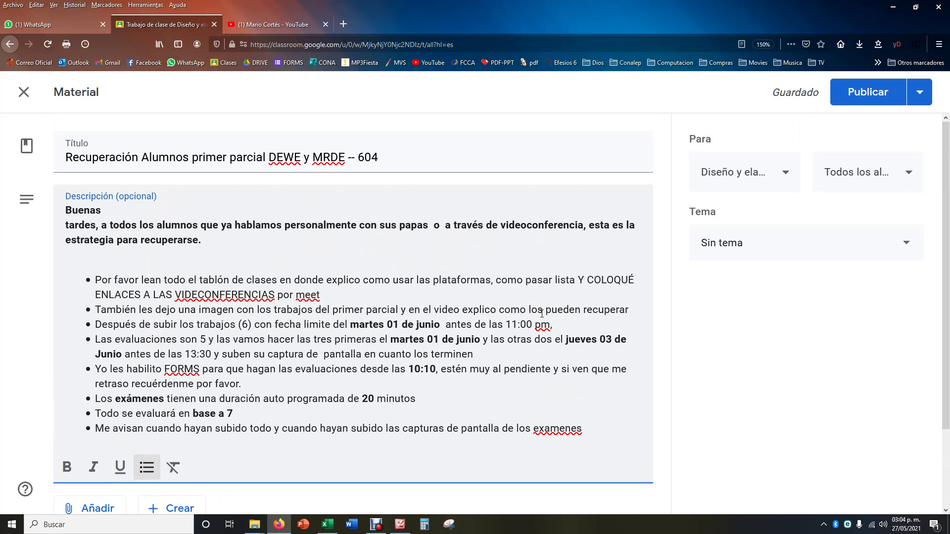
left_click(542, 313)
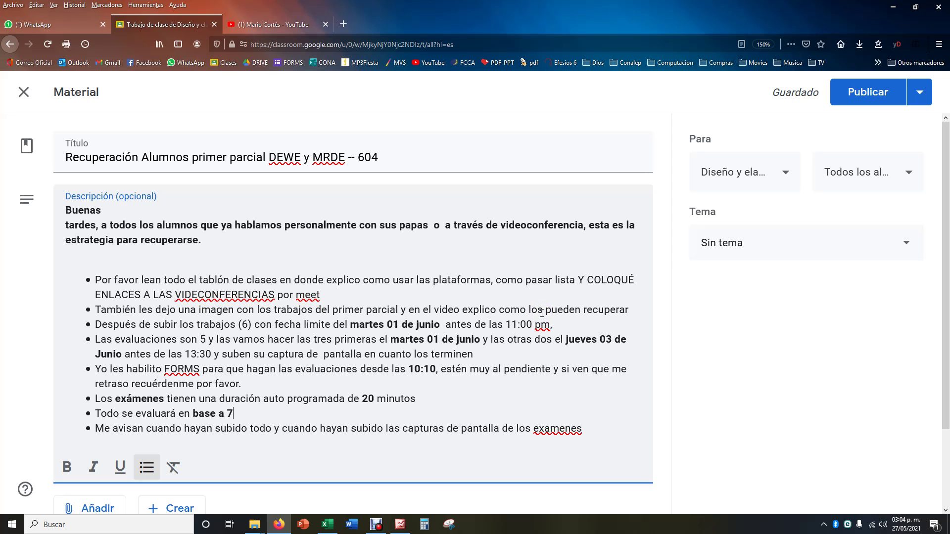
scroll(542, 314, "down", 2)
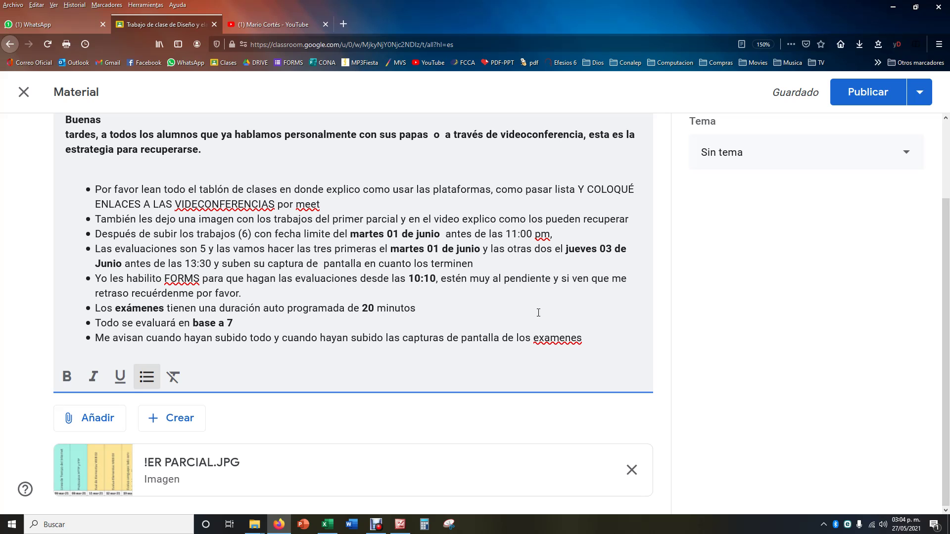
left_click(538, 312)
Assign the material to the existing topic that begins "Estrategia para recuperación 1er parc"
left_click(905, 144)
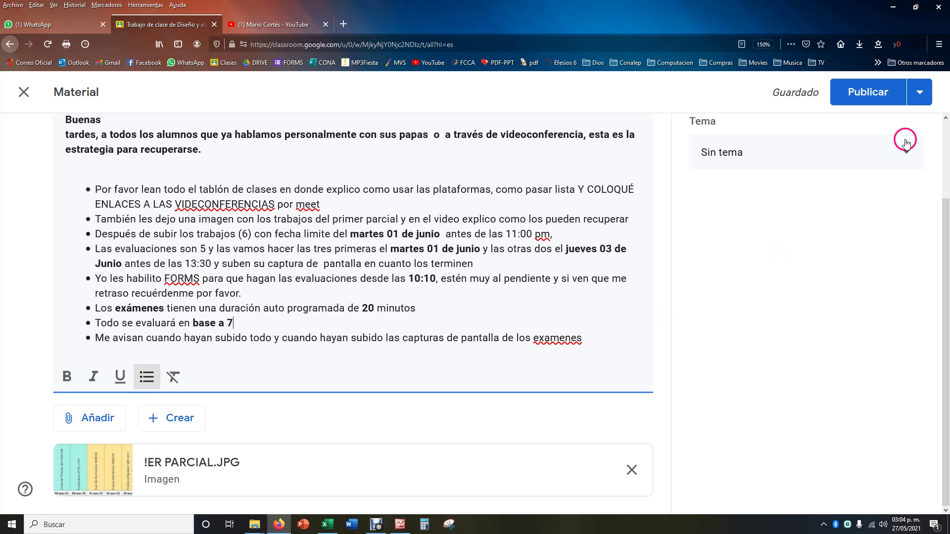
left_click_drag(905, 158, 583, 341)
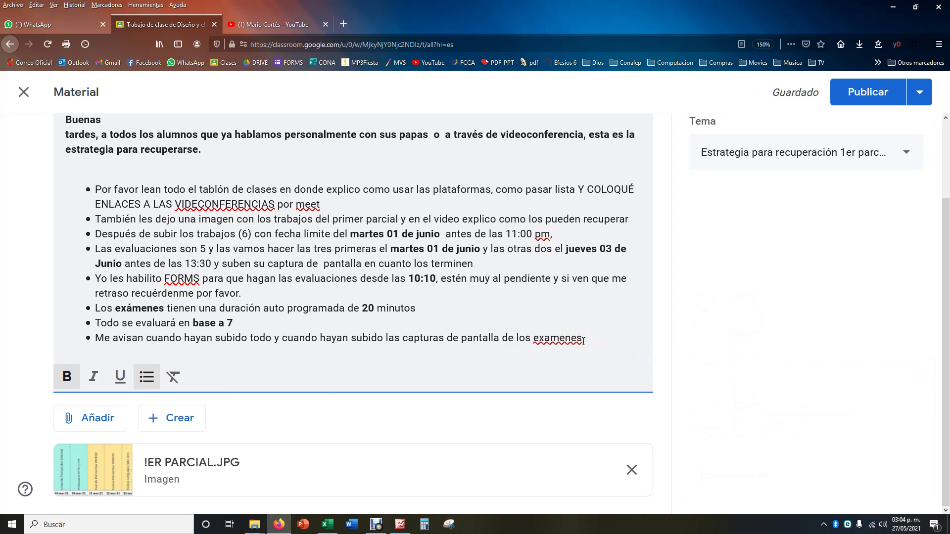
Switch to the DEWE 604 Primer Parcial workbook in Excel and look at its first-term activity headings
left_click(107, 475)
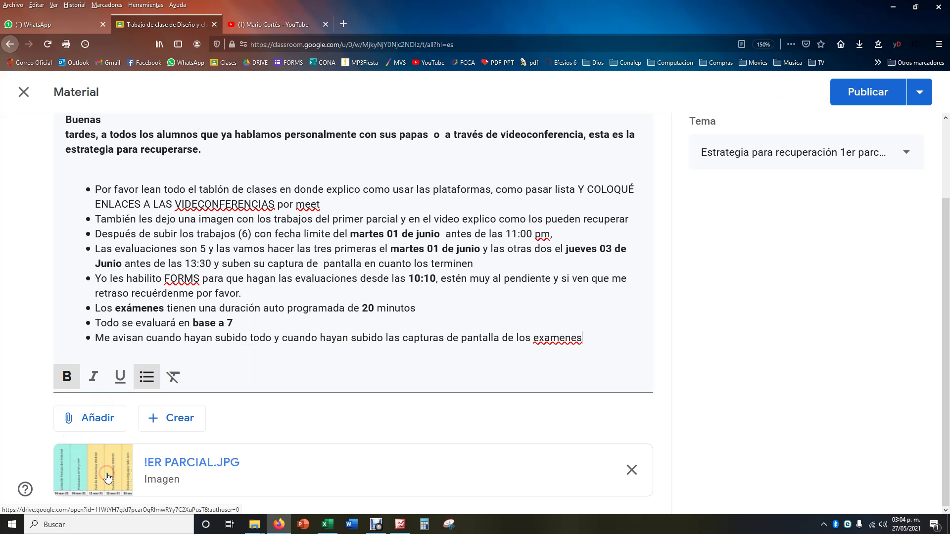
left_click(327, 524)
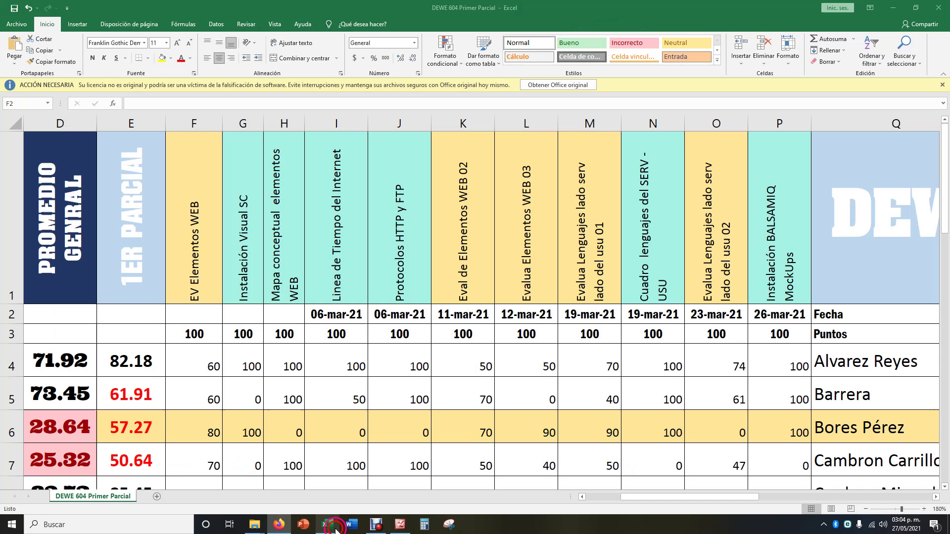
left_click(243, 276)
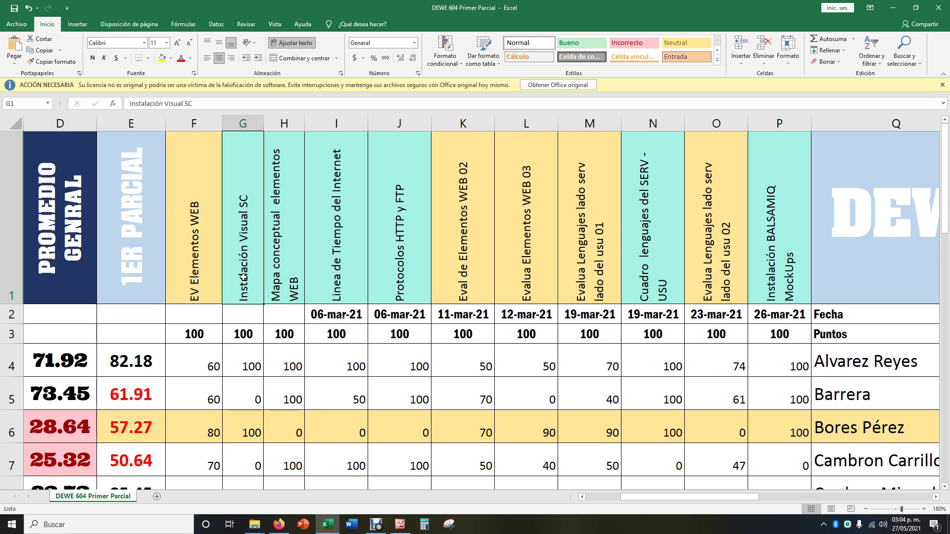
left_click(256, 278)
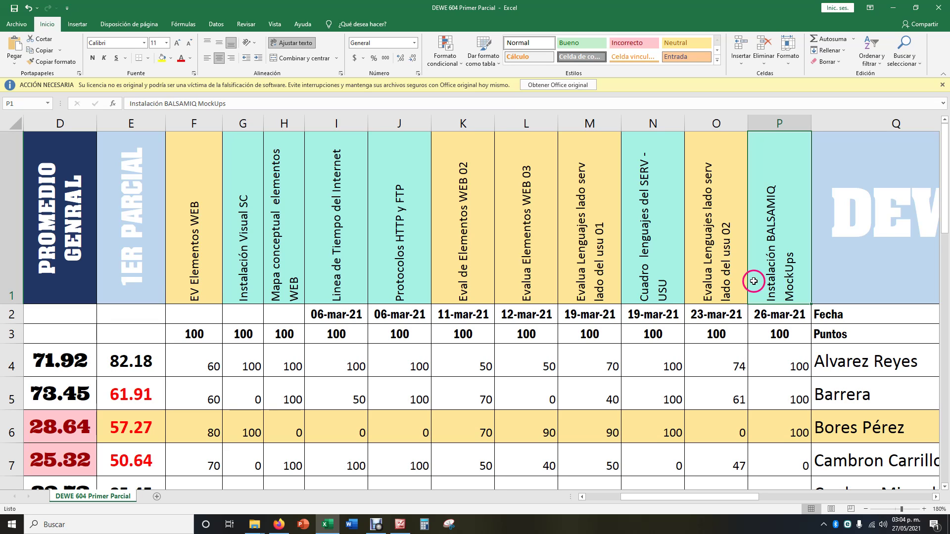
Go through the yellow evaluation headings: EV Elementos WEB, Elementos WEB 02 and 03, and Lenguajes lado serv 01 and 02
left_click(715, 280)
left_click(582, 275)
left_click(512, 270)
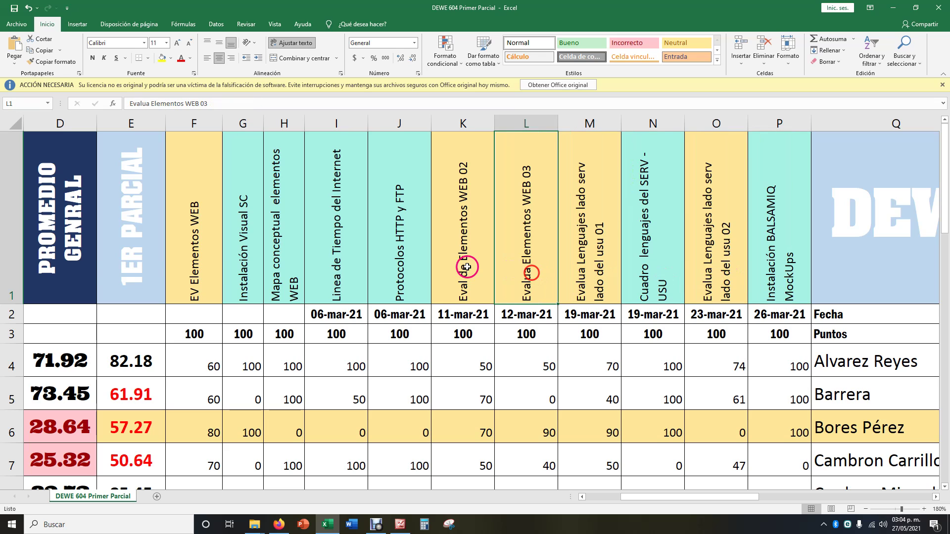
left_click(462, 267)
left_click(188, 283)
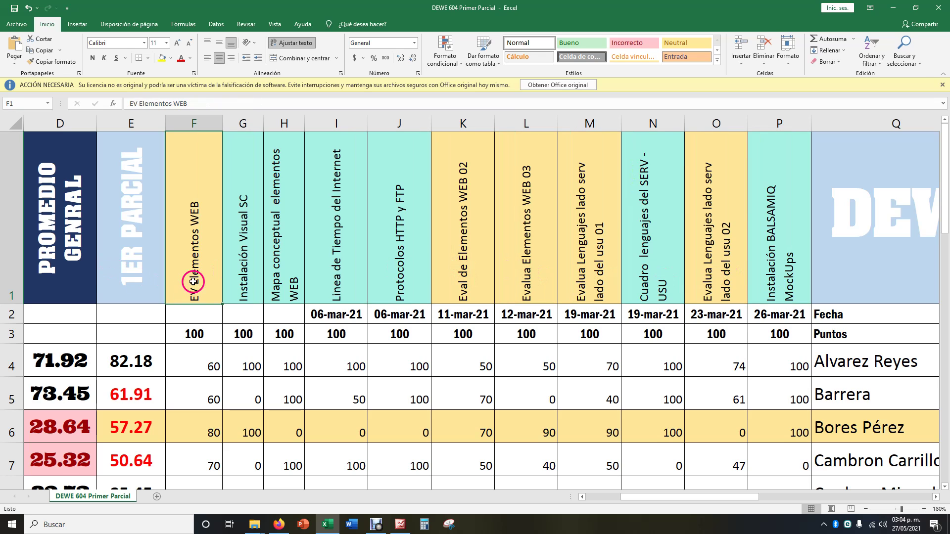
left_click(471, 281)
left_click(530, 289)
left_click(593, 289)
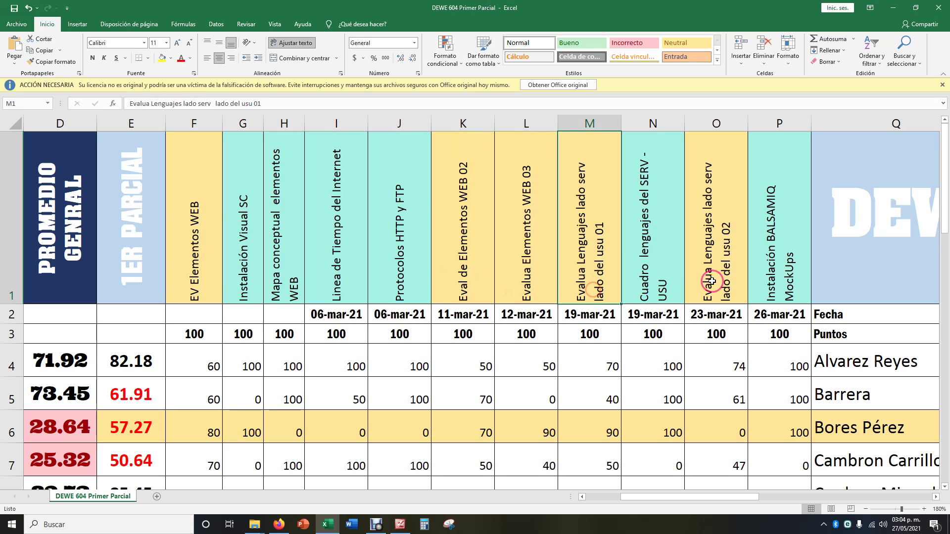
left_click(712, 282)
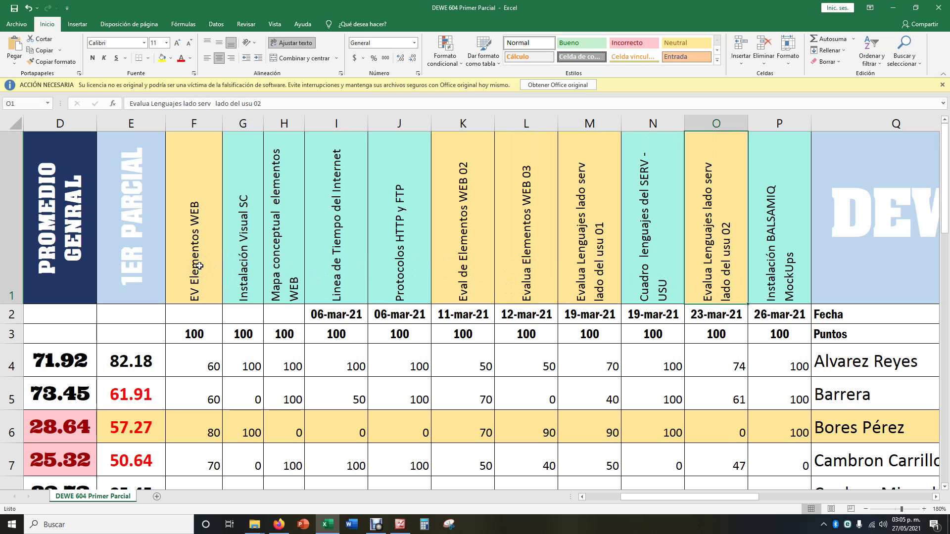
left_click(440, 276)
left_click(520, 275)
left_click(601, 277)
left_click(688, 280)
left_click(168, 272)
Go through the green assignment headings, from Instalación Visual SC to Cuadro lenguajes del SERV - USU and Instalación BALSAMIQ MockUps
left_click(226, 276)
left_click(760, 279)
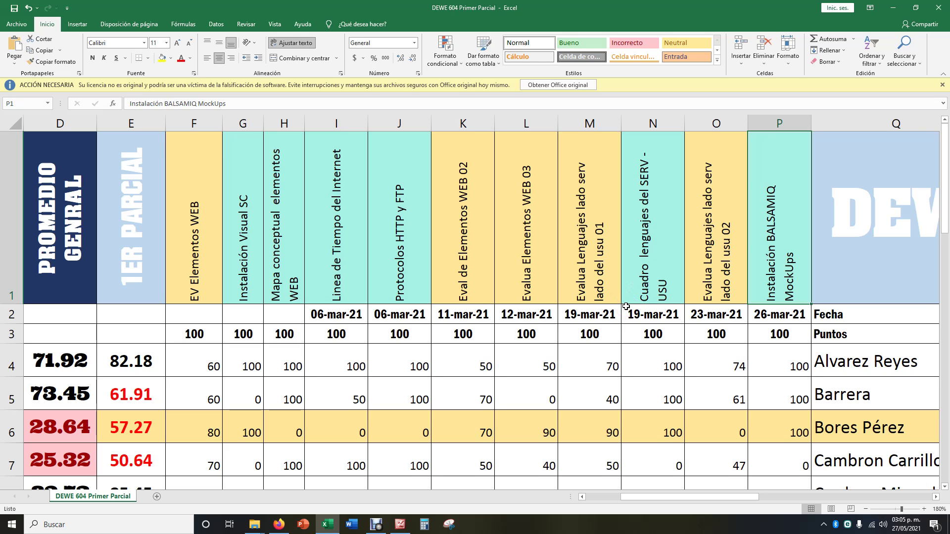
left_click(276, 280)
left_click(337, 281)
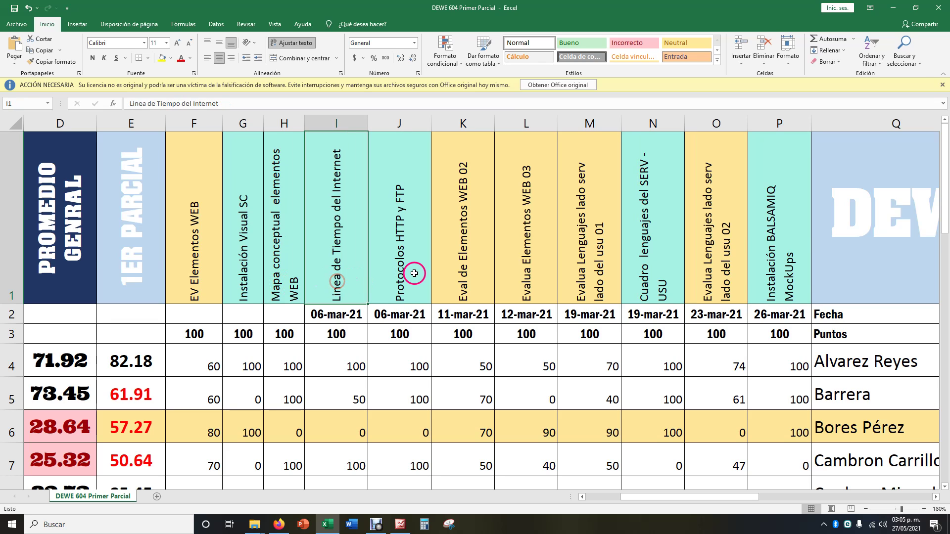
left_click(409, 272)
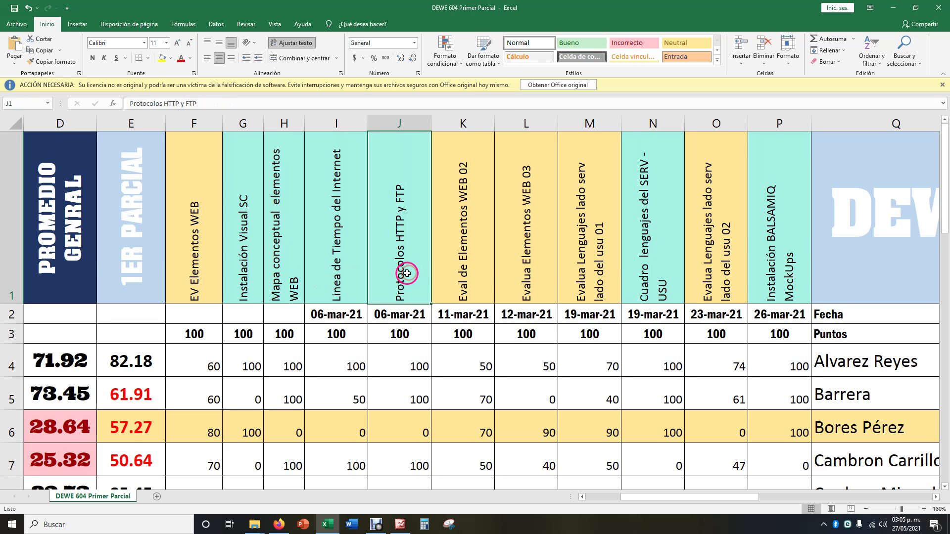
left_click(644, 283)
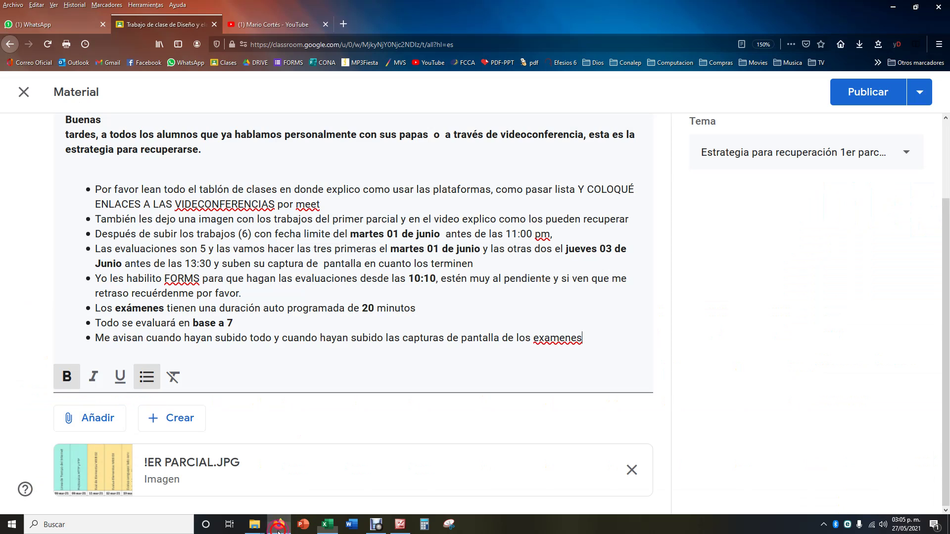
Return to the Classroom material in Firefox and remove the line break between "Buenas" and "tardes" in the description
left_click(279, 524)
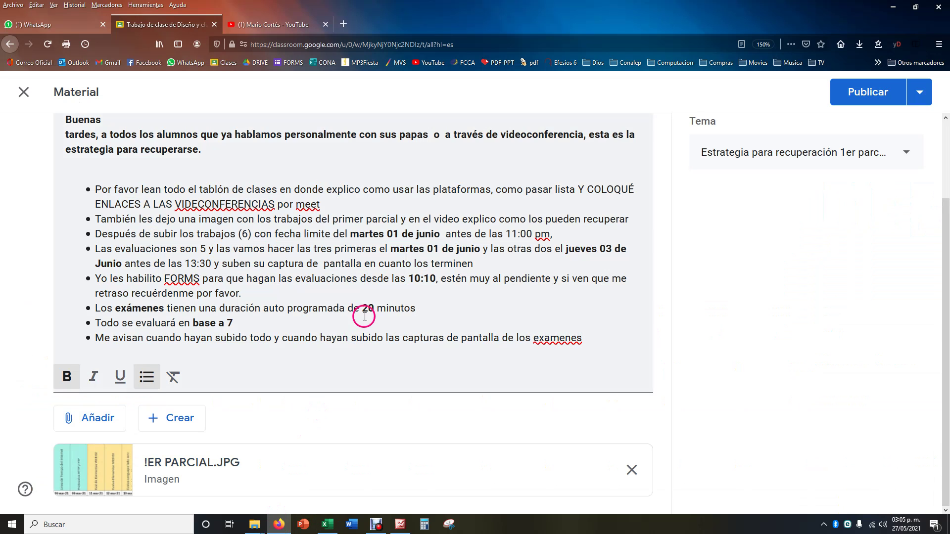
left_click(385, 354)
scroll(258, 354, "up", 3)
scroll(258, 355, "down", 3)
scroll(354, 363, "up", 3)
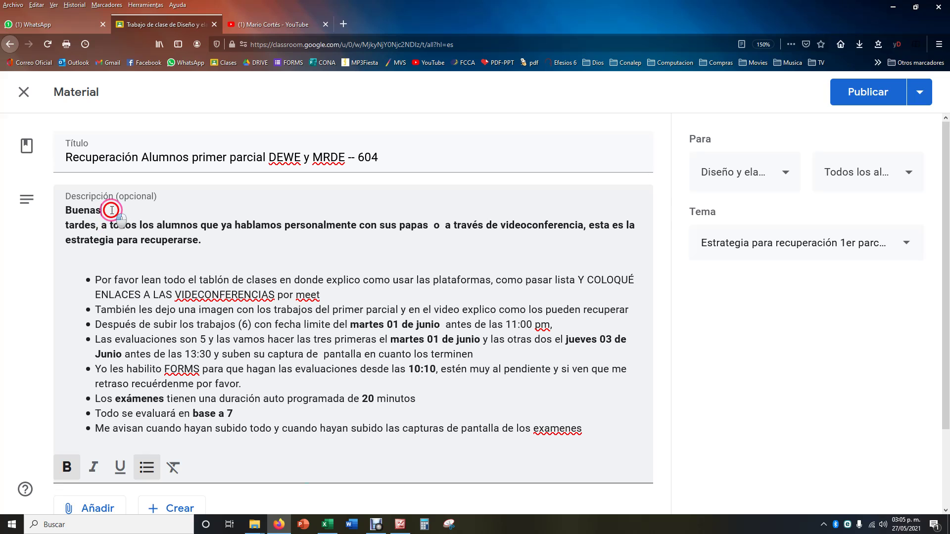
left_click(112, 210)
key("Delete")
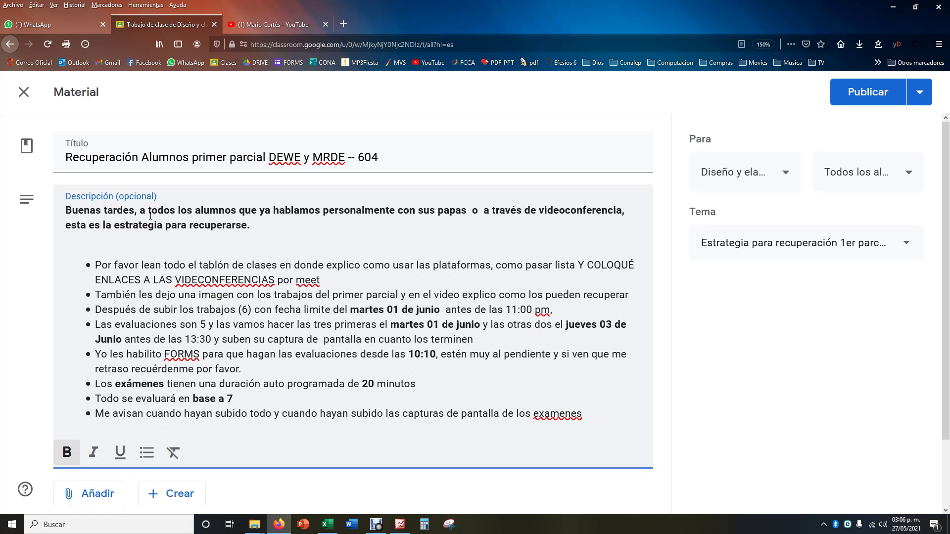
left_click(322, 280)
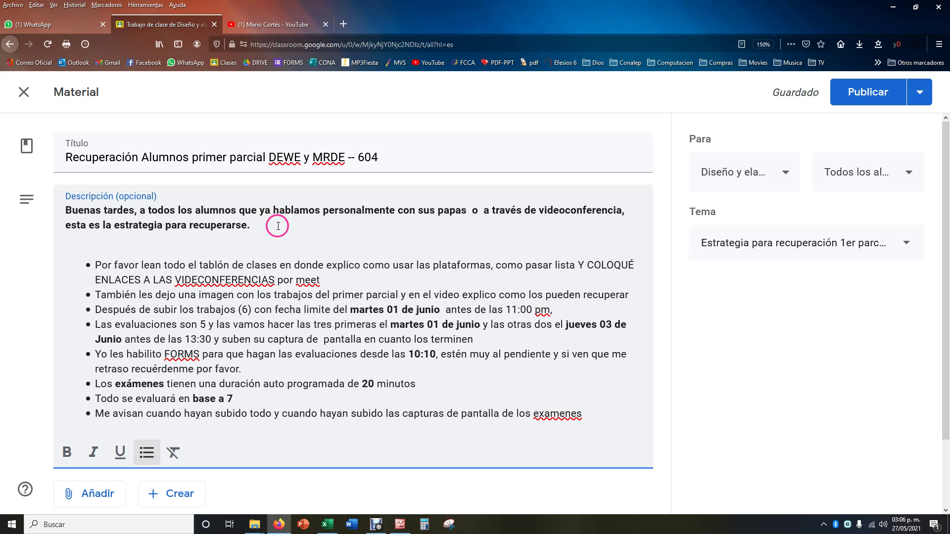
Switch to Excel, open the recent Manejo_de_REDES_MRDE workbook from the 2°Parcial folder and close it again
left_click(327, 526)
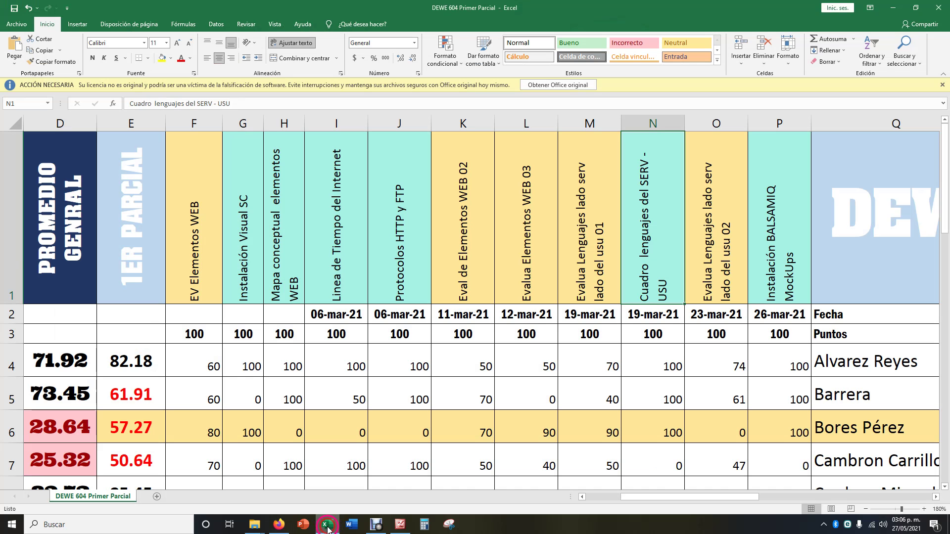
left_click(11, 27)
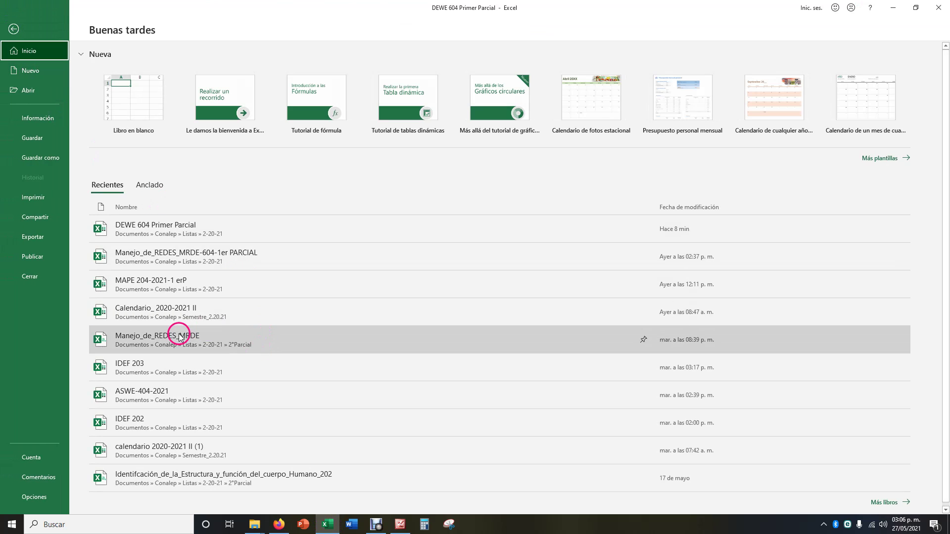
left_click(179, 335)
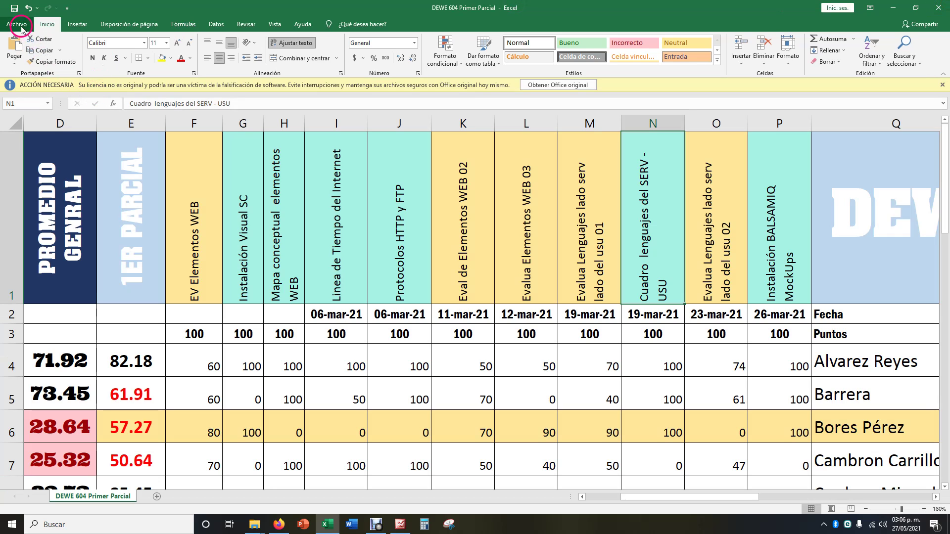
left_click(19, 25)
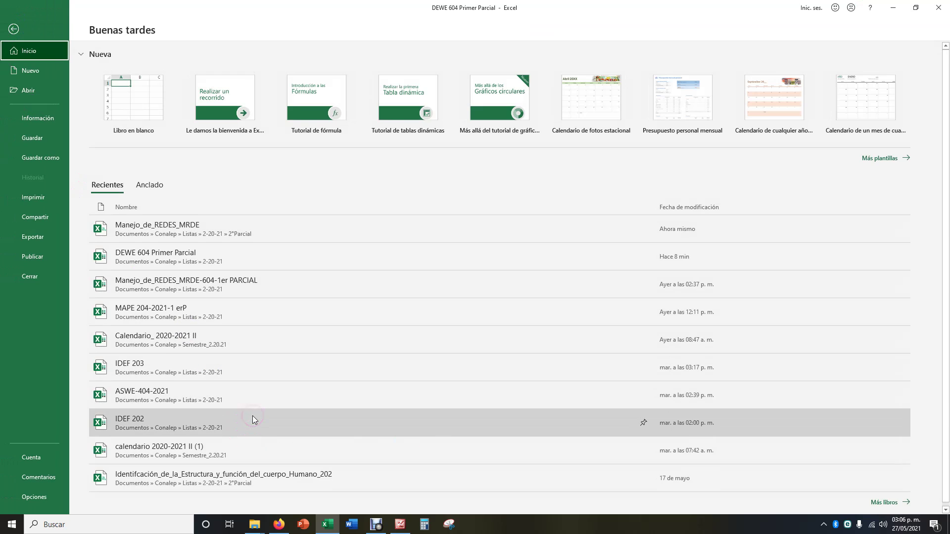
scroll(253, 417, "down", 1)
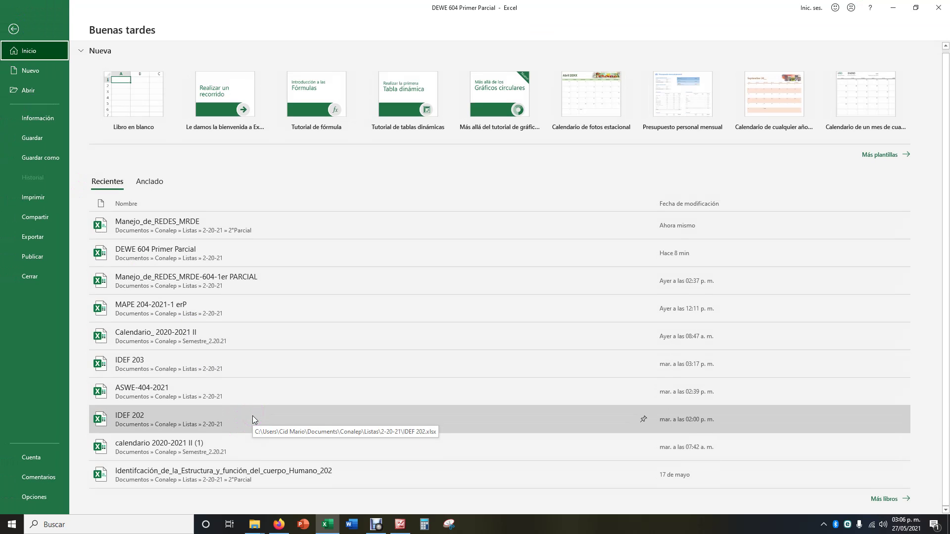
left_click(173, 288)
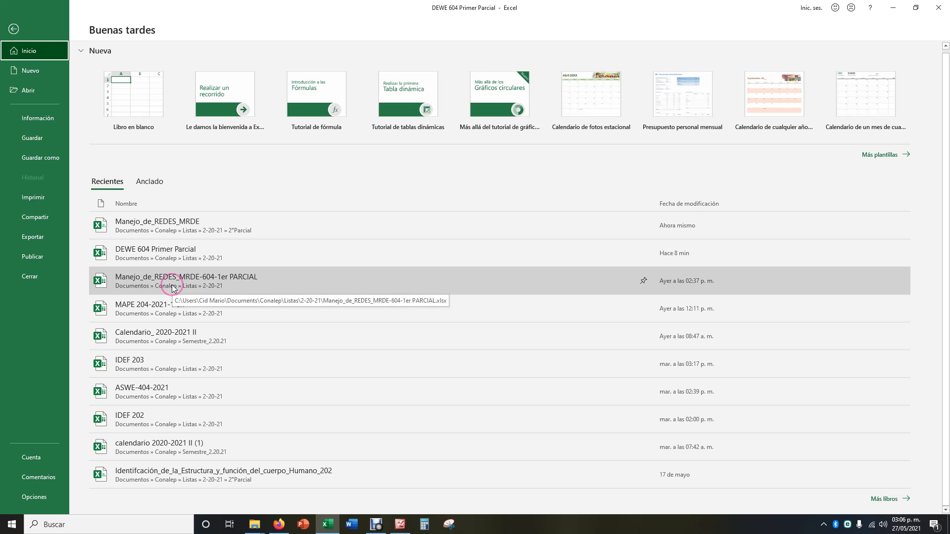
left_click(167, 229)
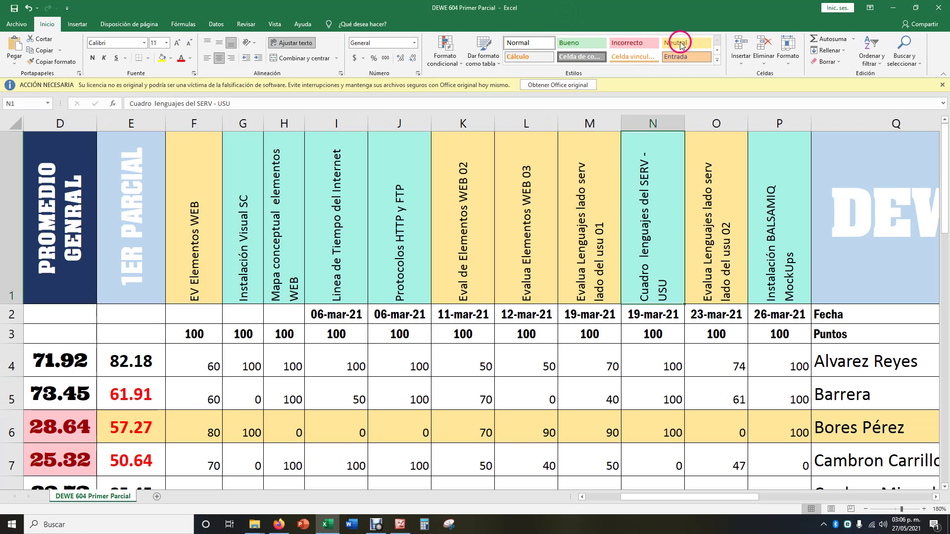
left_click(938, 7)
Open the recent workbook Manejo_de_REDES_MRDE-604-1er PARCIAL and look over the group's whole grade list
left_click(14, 26)
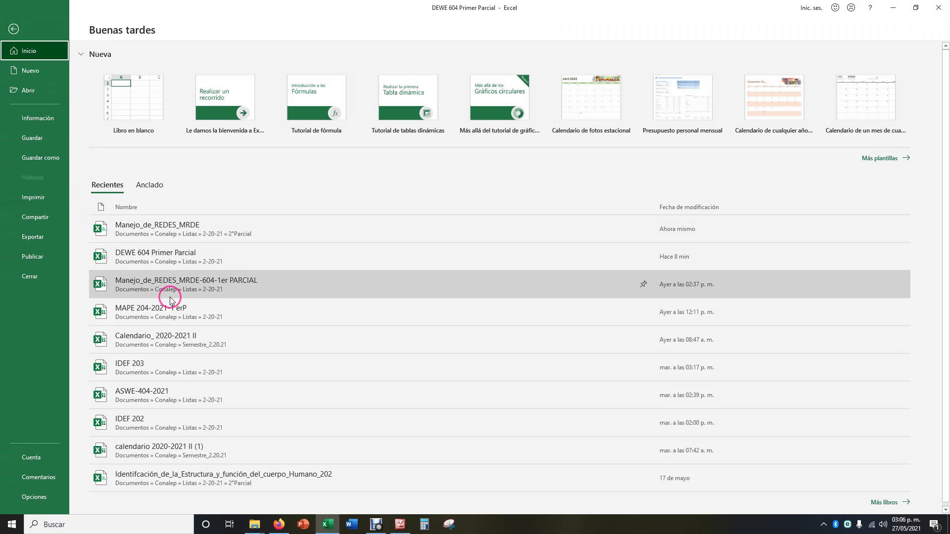
left_click(171, 293)
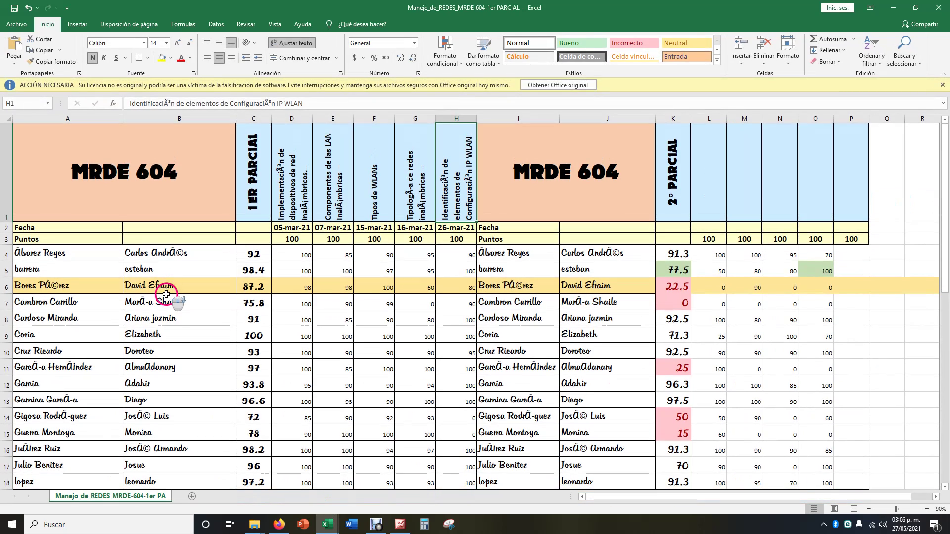
scroll(166, 297, "down", 3)
scroll(166, 297, "down", 5)
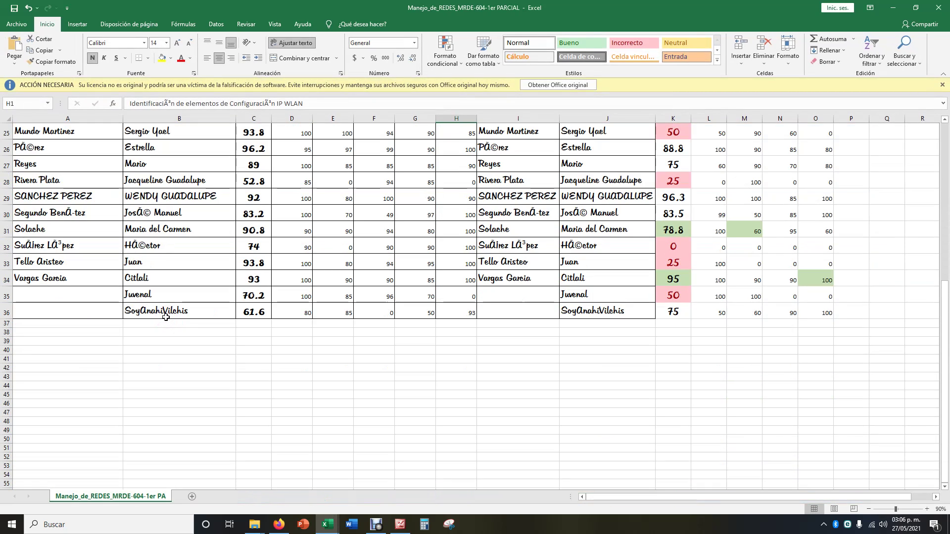
scroll(166, 317, "up", 8)
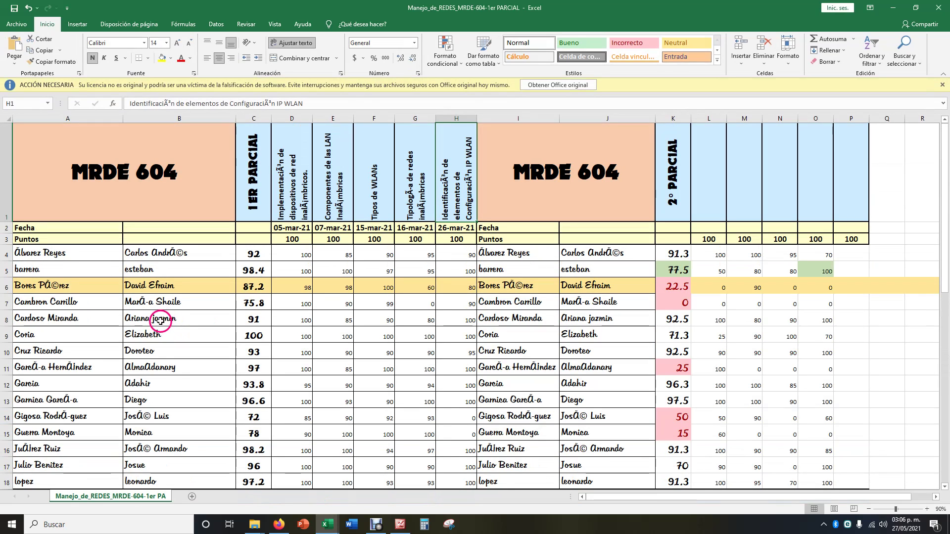
scroll(156, 325, "down", 1)
scroll(156, 324, "up", 1)
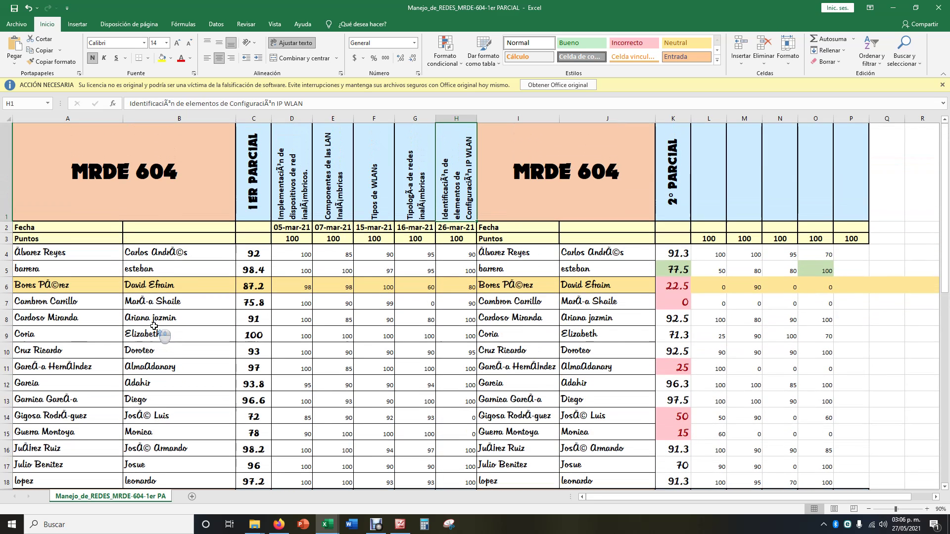
Review the five first-term activity headings of MRDE 604, from wireless device implementation to IP WLAN configuration elements
left_click(275, 172)
left_click(323, 185)
left_click(361, 188)
left_click(410, 197)
left_click(454, 202)
left_click(296, 208)
left_click(339, 211)
left_click(366, 210)
left_click(422, 213)
left_click(454, 209)
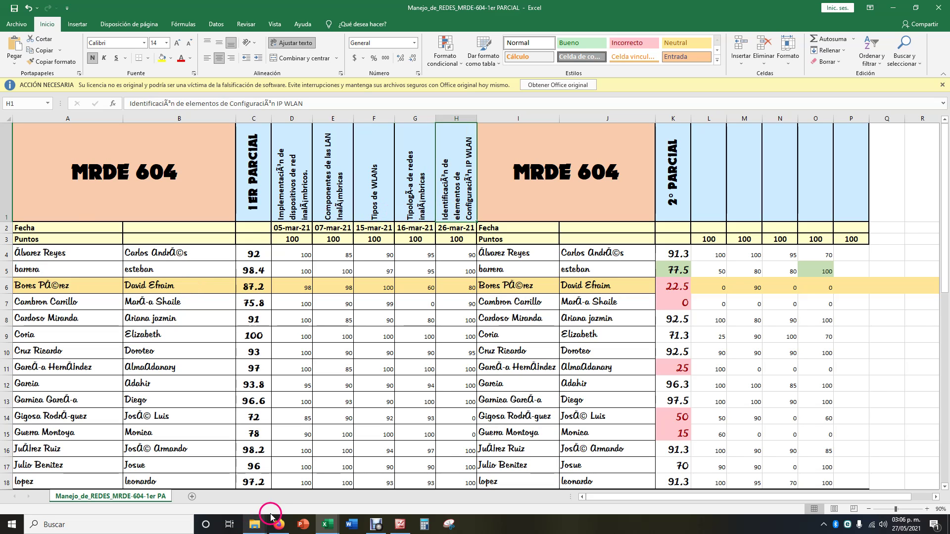
Switch to Firefox, open Google Classroom in a new tab and go to the classwork of the Manejo de REDES MRDE class
left_click(285, 526)
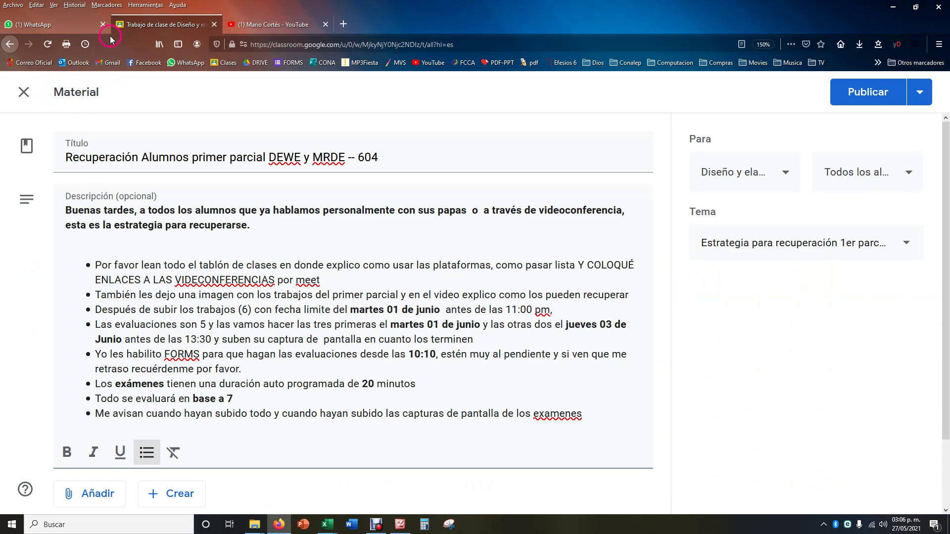
left_click(343, 23)
left_click(225, 64)
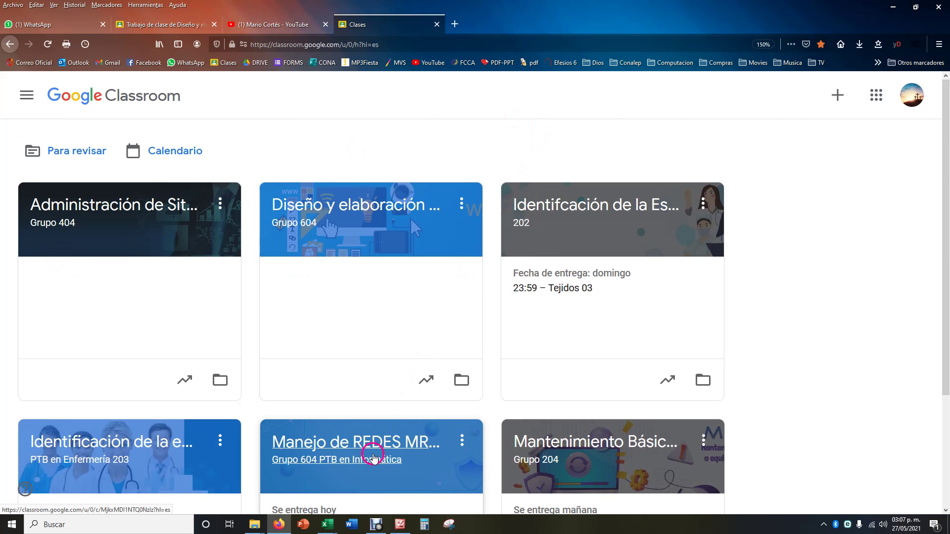
left_click(372, 447)
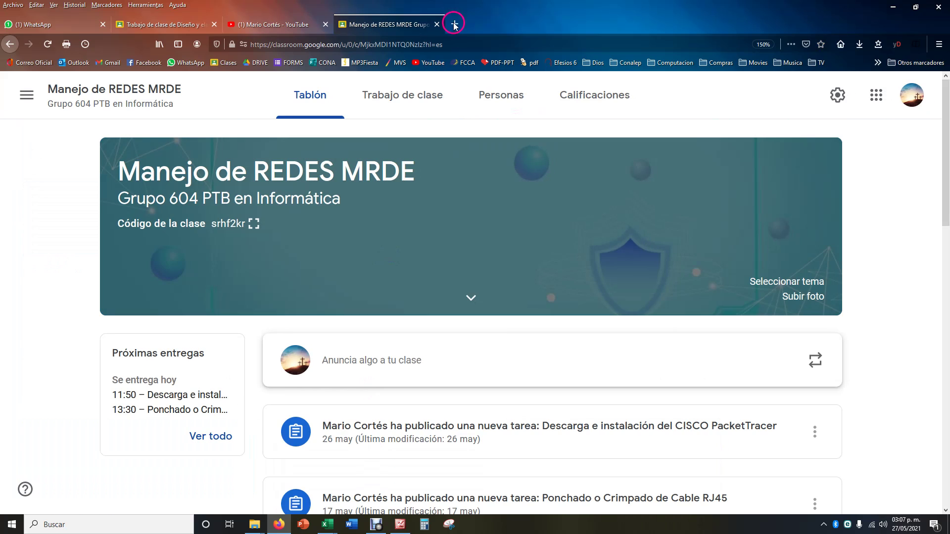
left_click(428, 101)
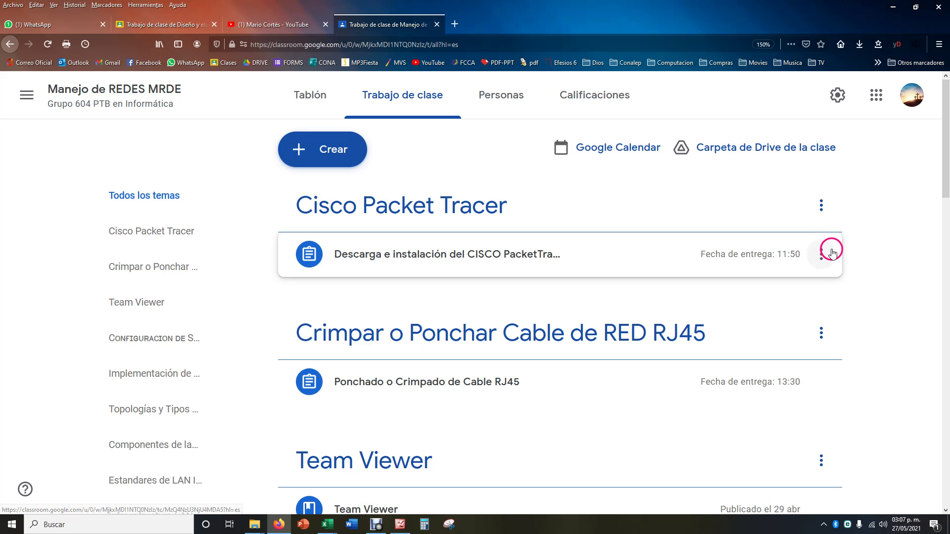
Look through the classwork topics and expand the wireless network device implementation assignment under Infraestructura LAN Inalámbrica
scroll(890, 288, "down", 5)
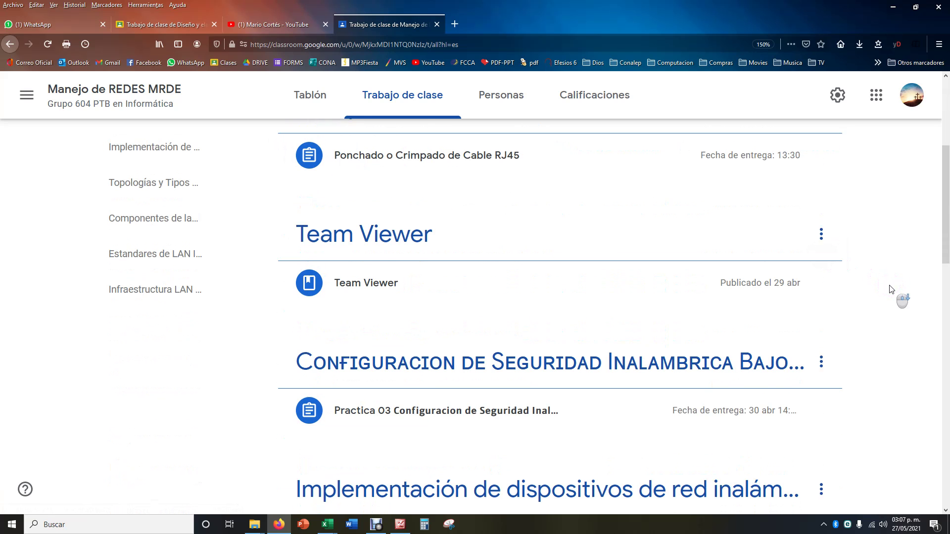
scroll(890, 289, "down", 3)
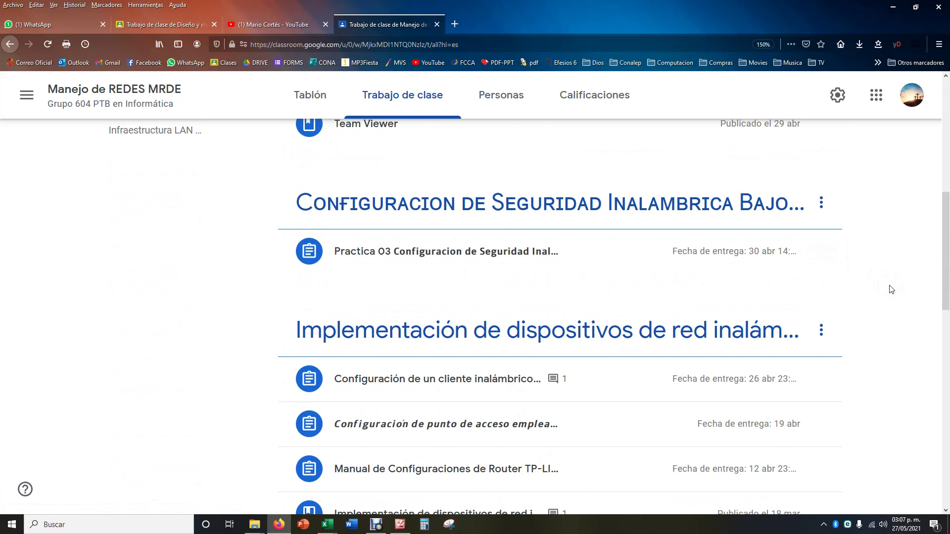
scroll(891, 289, "down", 6)
scroll(891, 289, "down", 7)
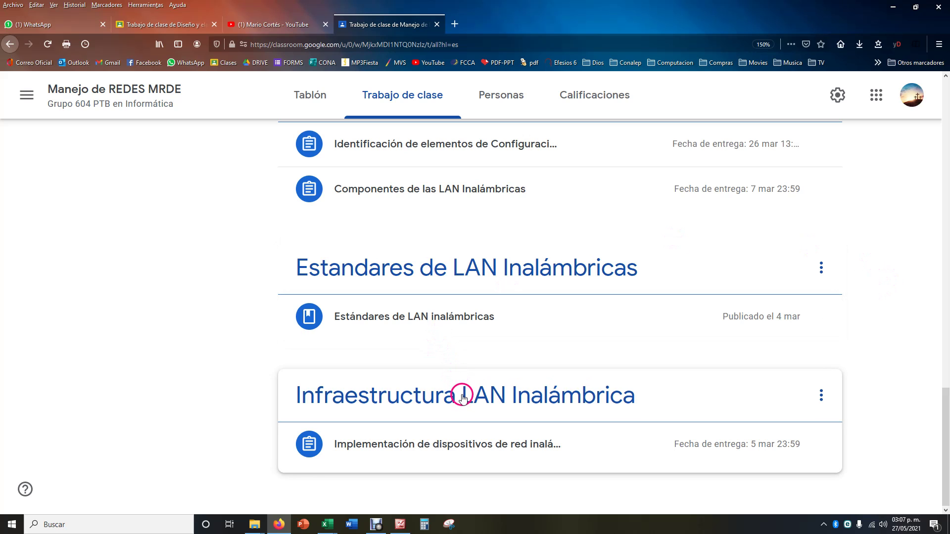
scroll(451, 188, "up", 6)
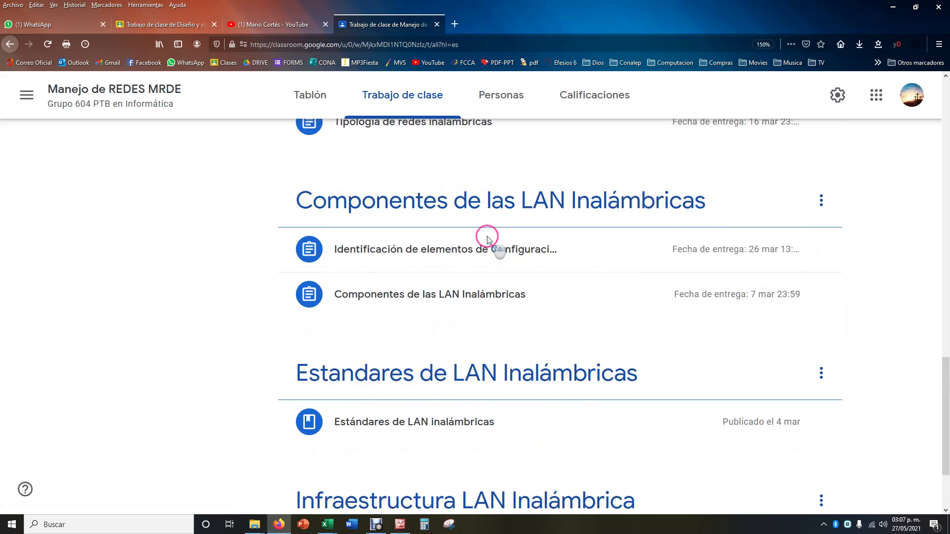
scroll(489, 242, "down", 6)
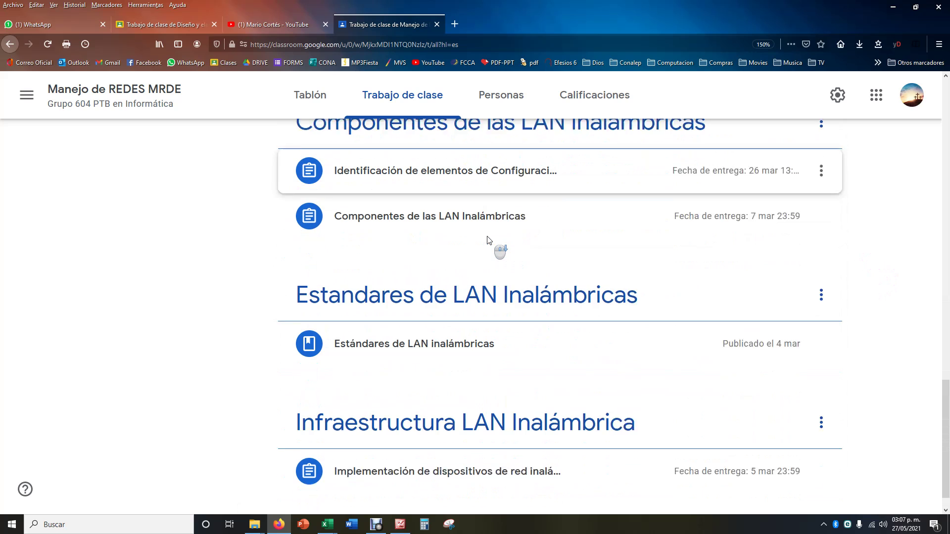
left_click(443, 448)
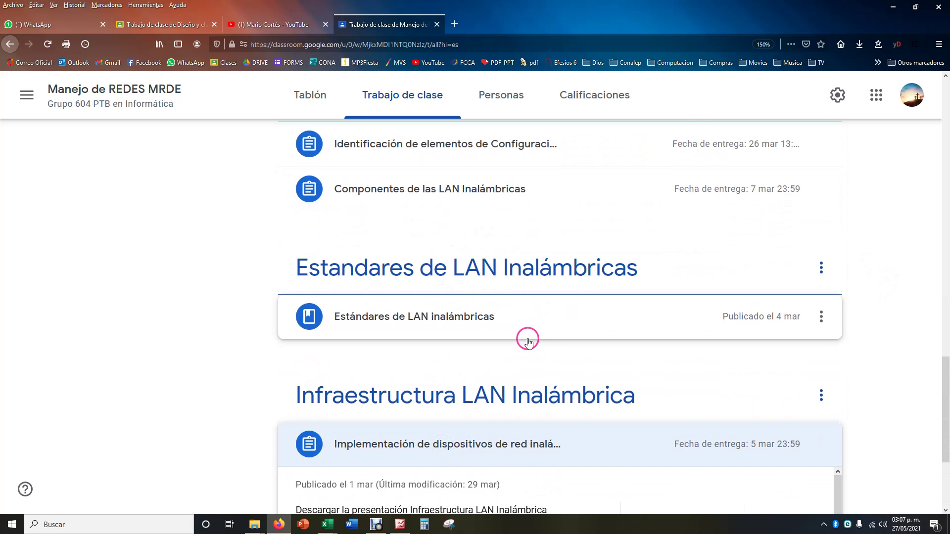
scroll(528, 341, "down", 5)
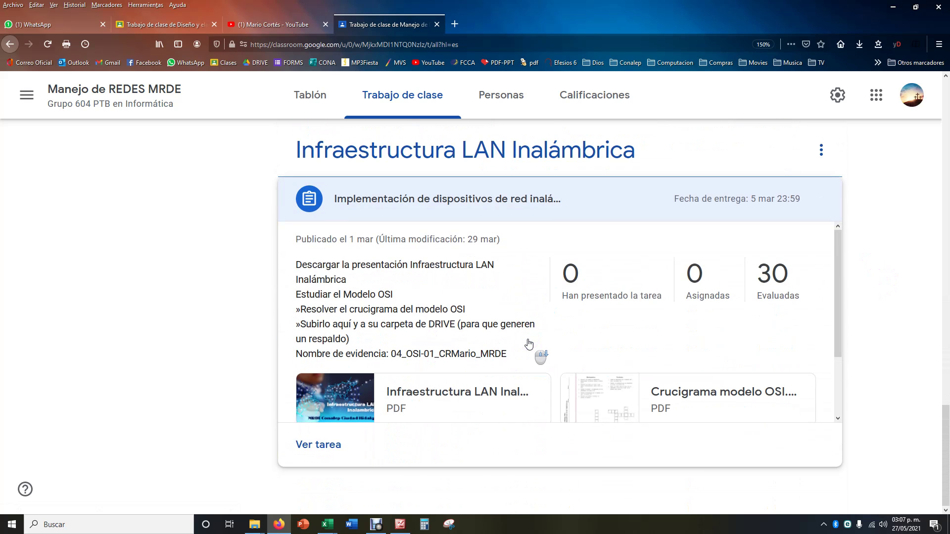
scroll(529, 344, "up", 5)
Open the Estandares de LAN Inalámbricas topic and review its published material
left_click(473, 257)
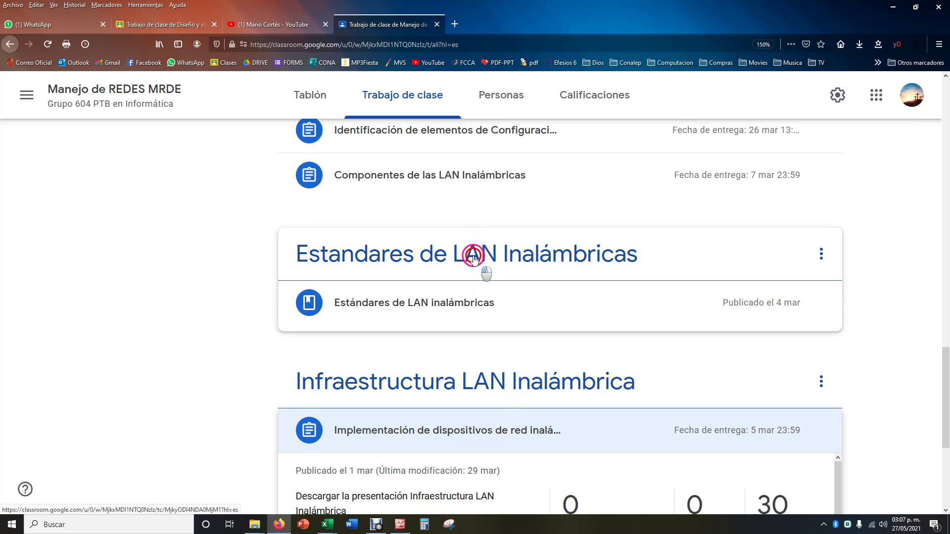
scroll(487, 265, "down", 1)
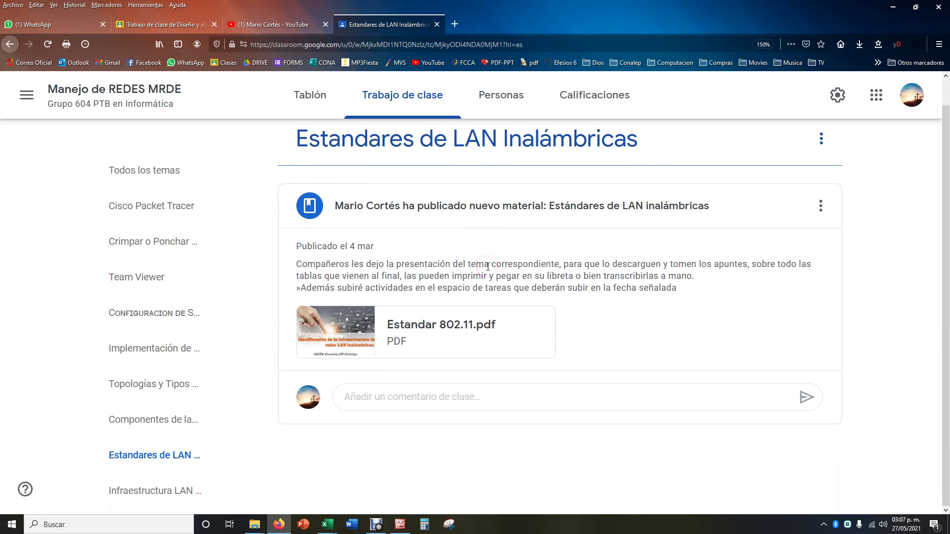
left_click(310, 208)
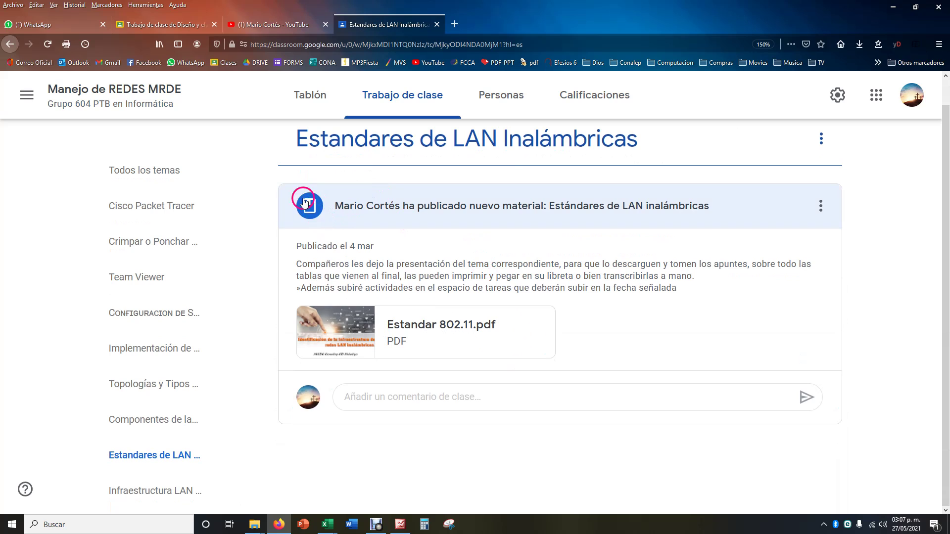
left_click(291, 221)
left_click(399, 275)
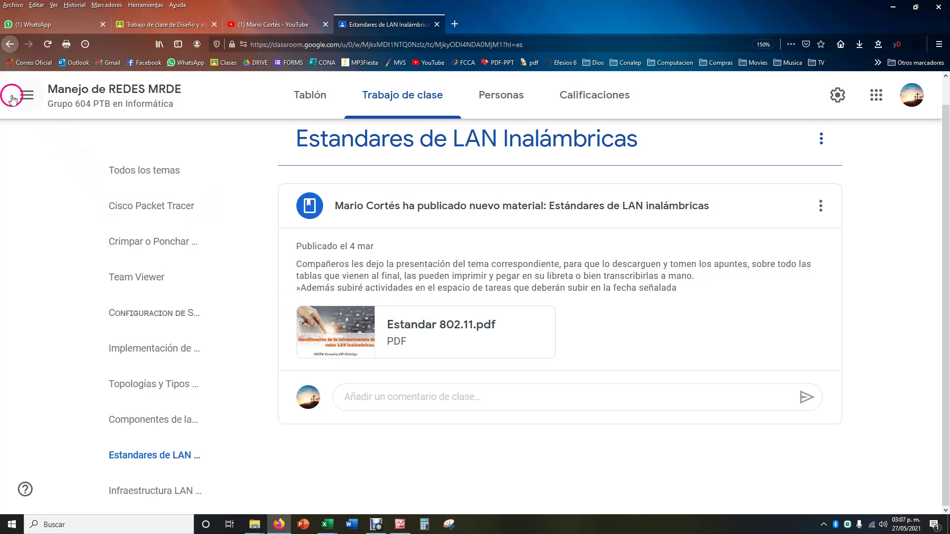
left_click(155, 452)
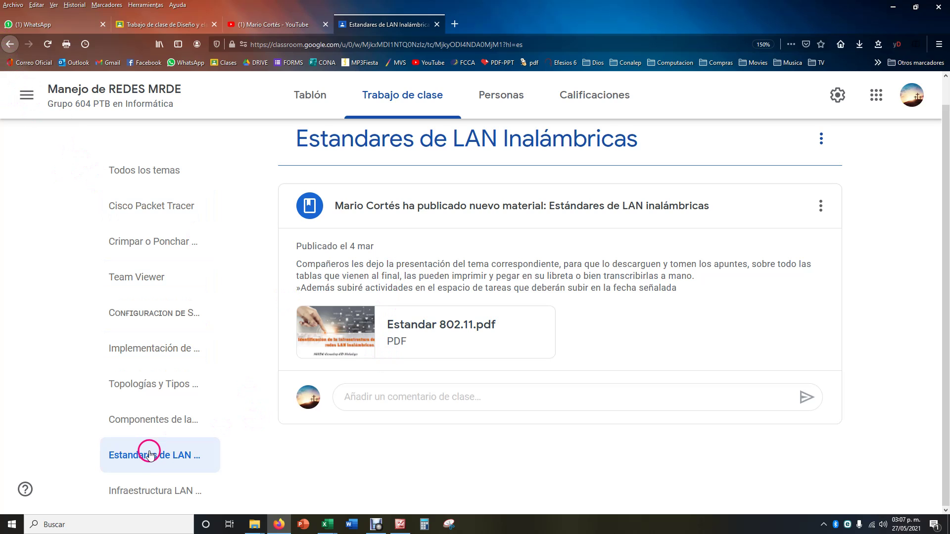
Open the Componentes de las LAN Inalámbricas topic and review the instructions and attachments of the IP WLAN configuration elements assignment
left_click(140, 420)
left_click(523, 294)
scroll(523, 294, "down", 5)
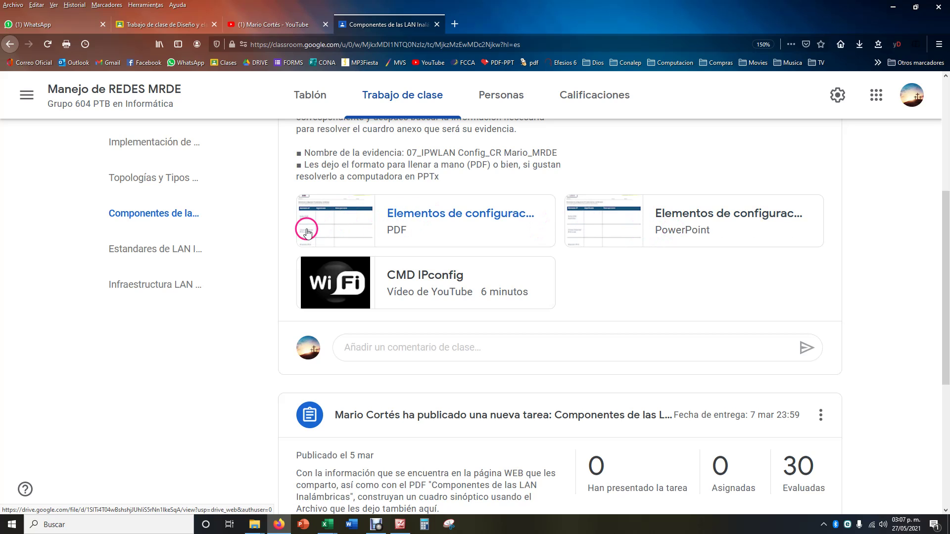
left_click(356, 226)
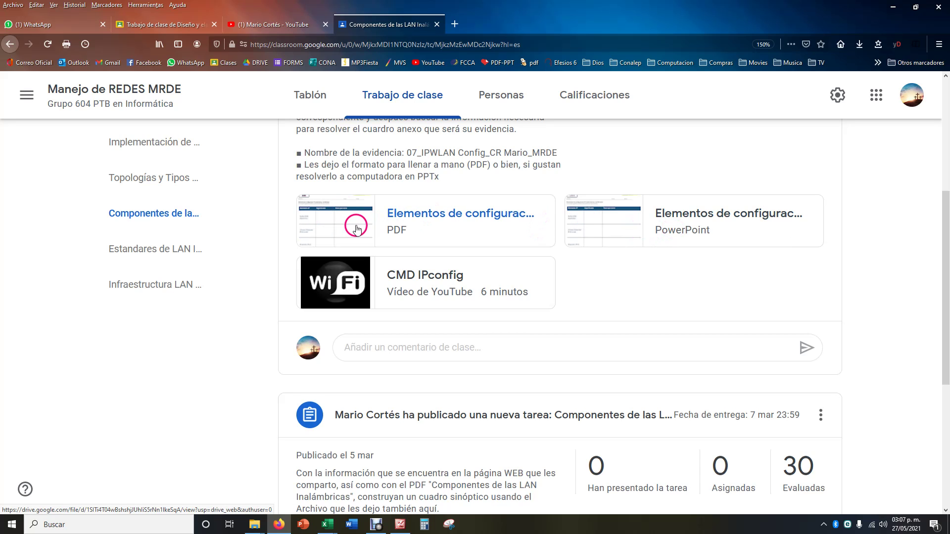
scroll(424, 206, "up", 3)
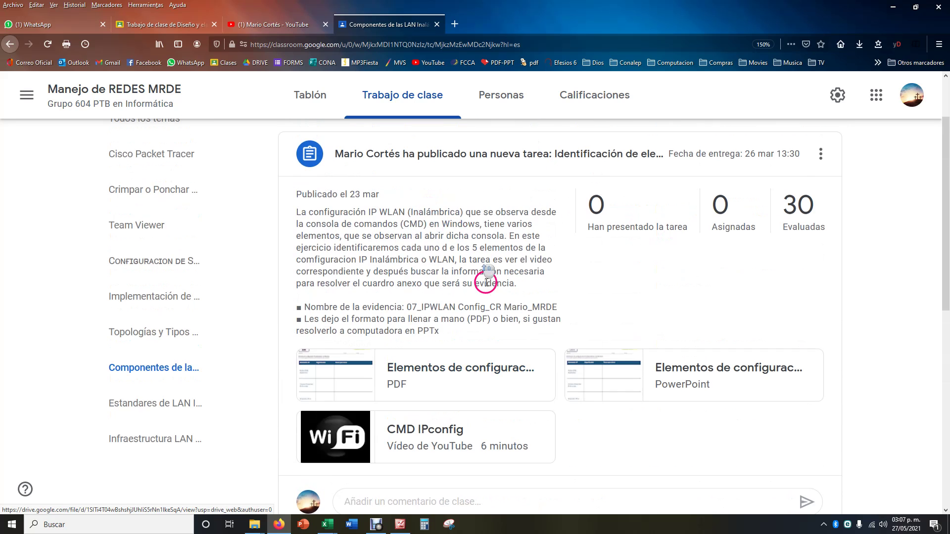
left_click_drag(297, 212, 539, 283)
scroll(470, 310, "down", 5)
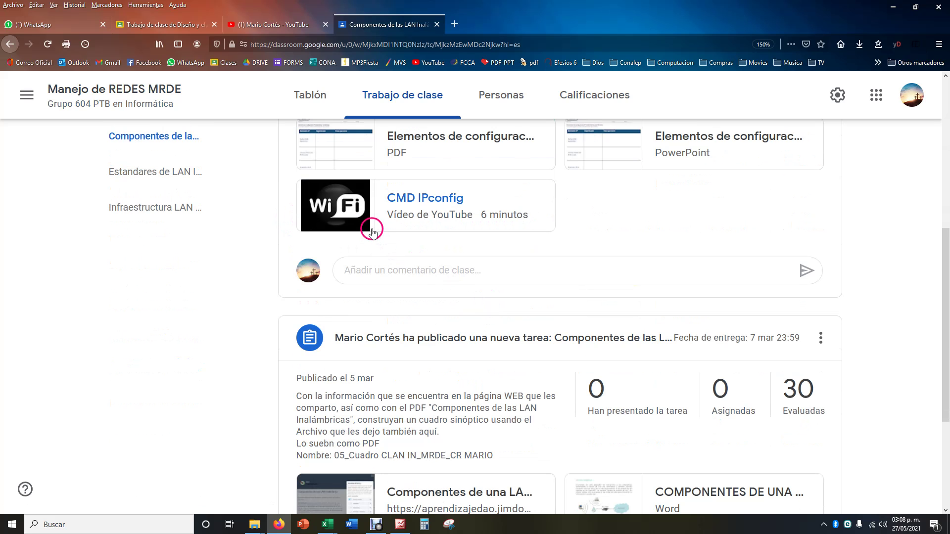
Play the attached CMD IPconfig video briefly and close it
left_click(428, 223)
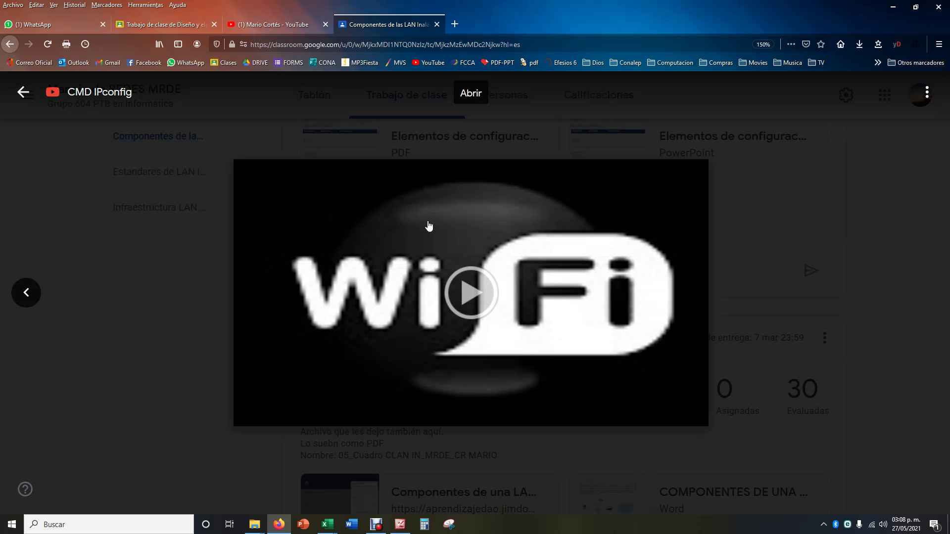
left_click(474, 292)
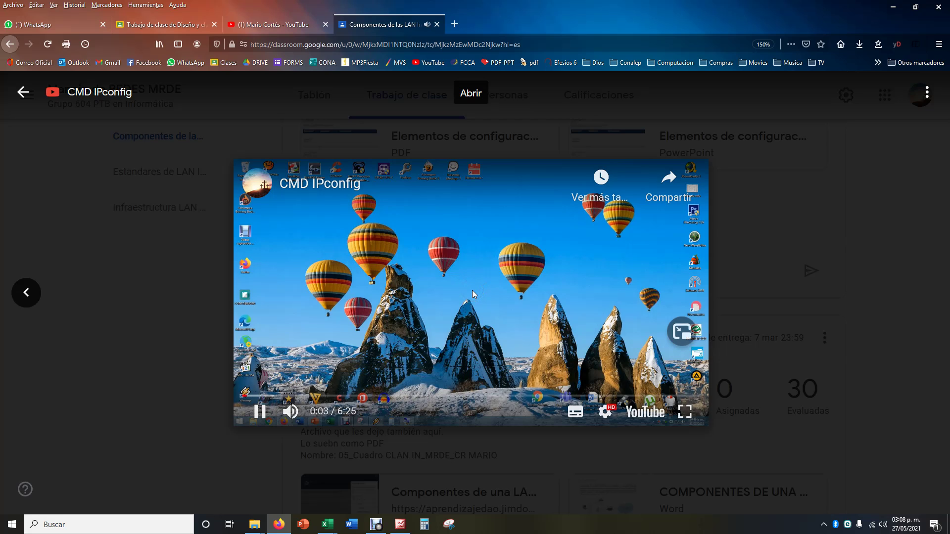
left_click(904, 283)
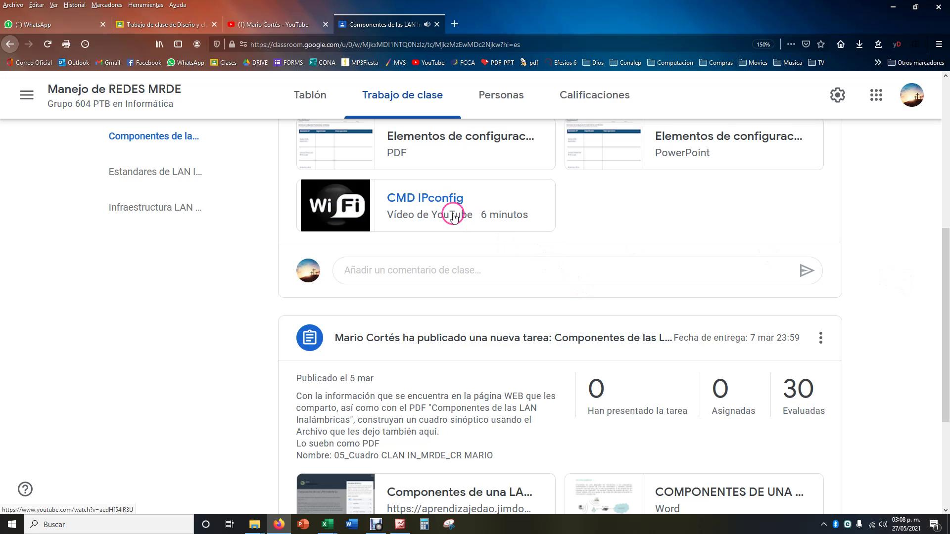
Open the 05_Cuadro CLAN IN_MRDE PDF of the Componentes de las LAN Inalámbricas assignment, look over both pages and close it
scroll(455, 217, "down", 3)
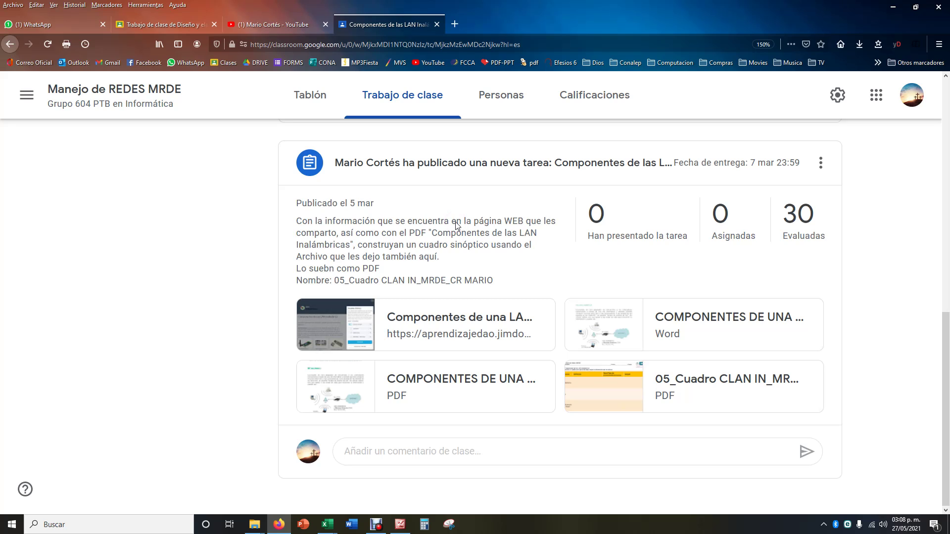
left_click(617, 403)
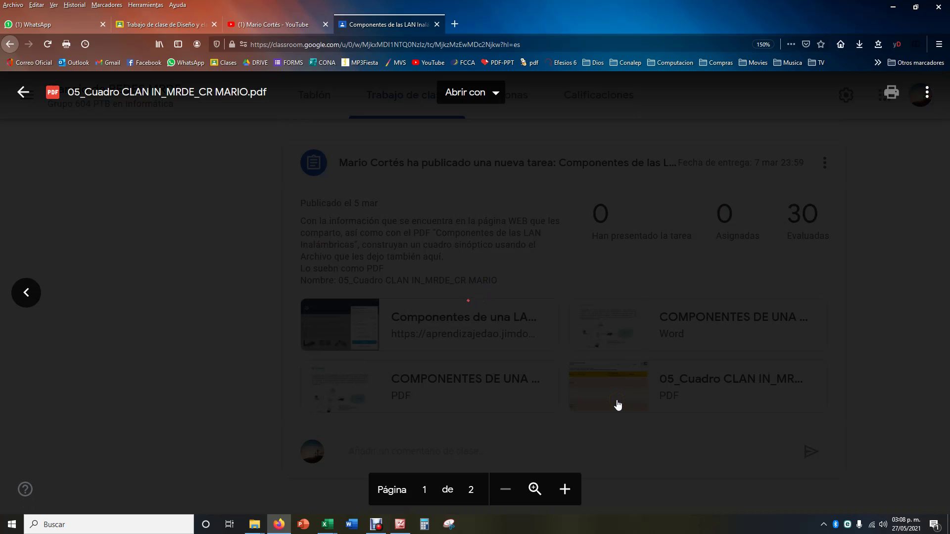
scroll(600, 341, "down", 5)
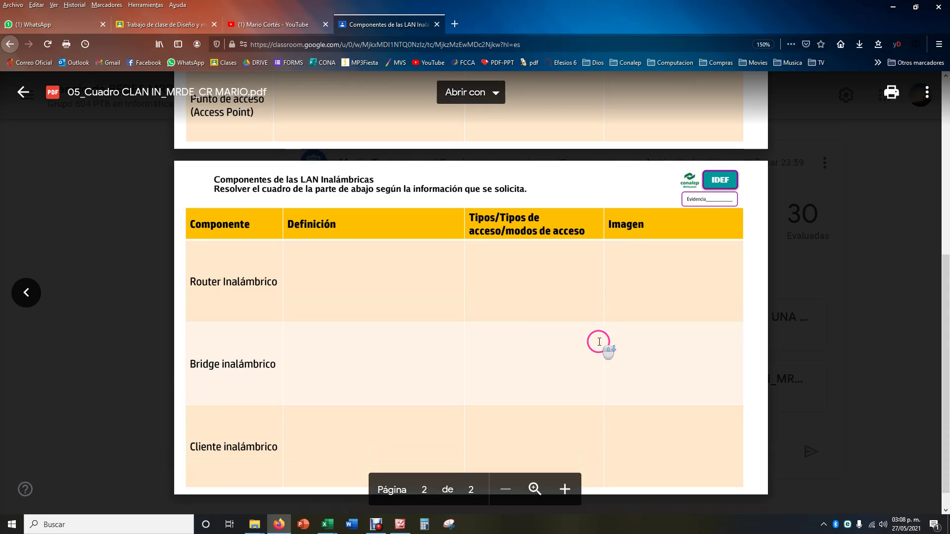
scroll(600, 342, "up", 5)
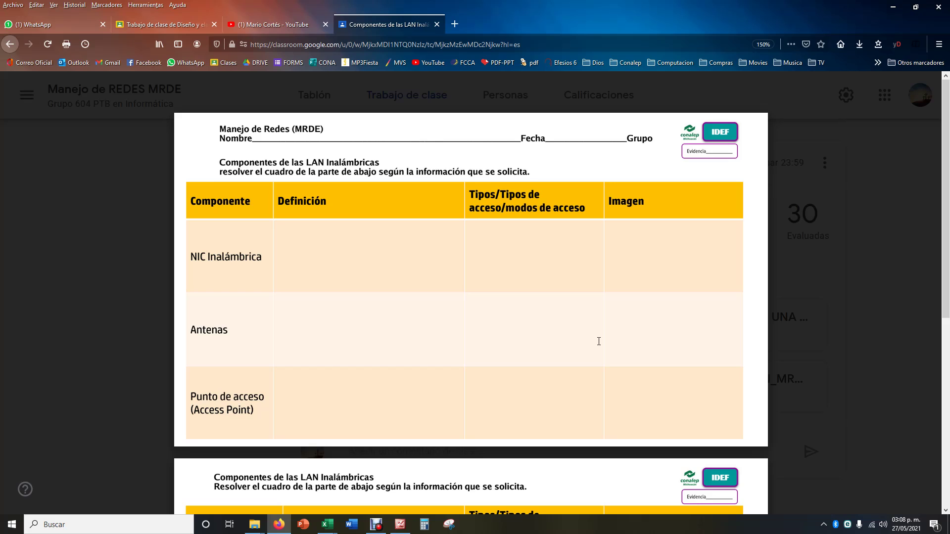
scroll(599, 341, "down", 5)
scroll(599, 341, "up", 5)
left_click(915, 248)
left_click(910, 248)
left_click(910, 252)
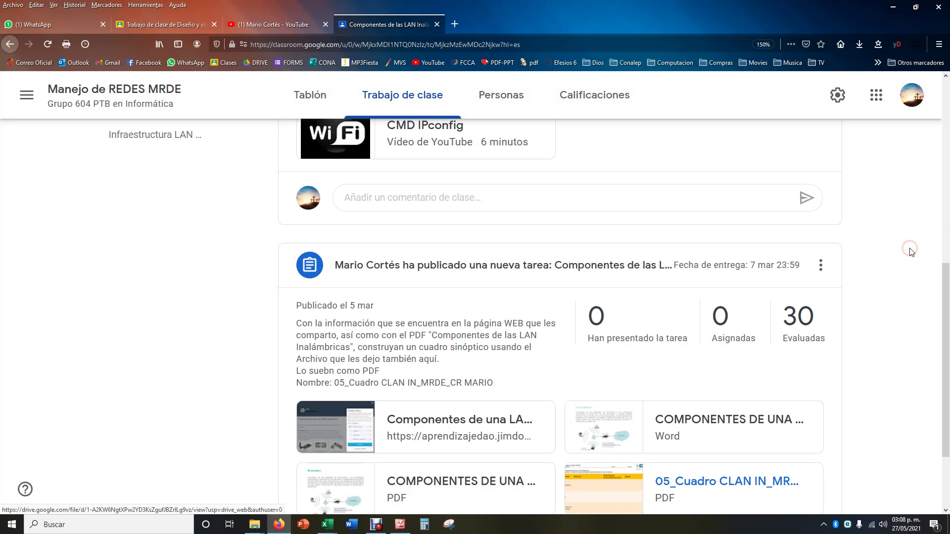
Look over both assignments in the Componentes de las LAN Inalámbricas topic again
scroll(909, 254, "down", 2)
left_click(909, 253)
left_click(909, 256)
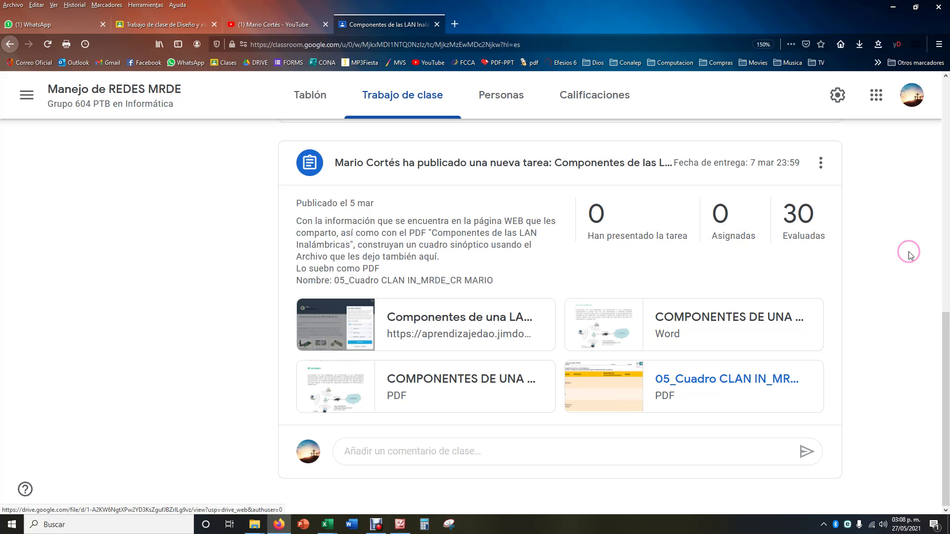
scroll(908, 256, "up", 10)
left_click(838, 186)
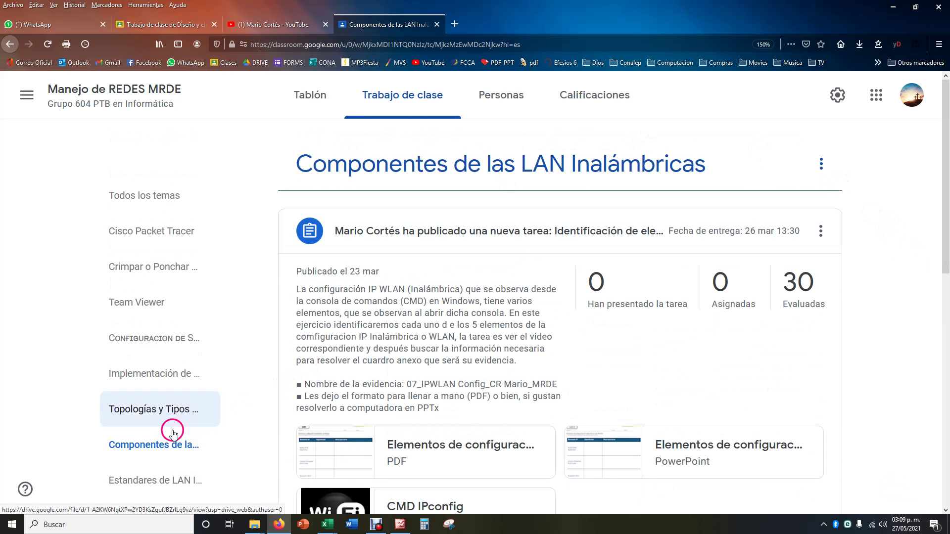
scroll(215, 356, "down", 10)
scroll(213, 354, "up", 5)
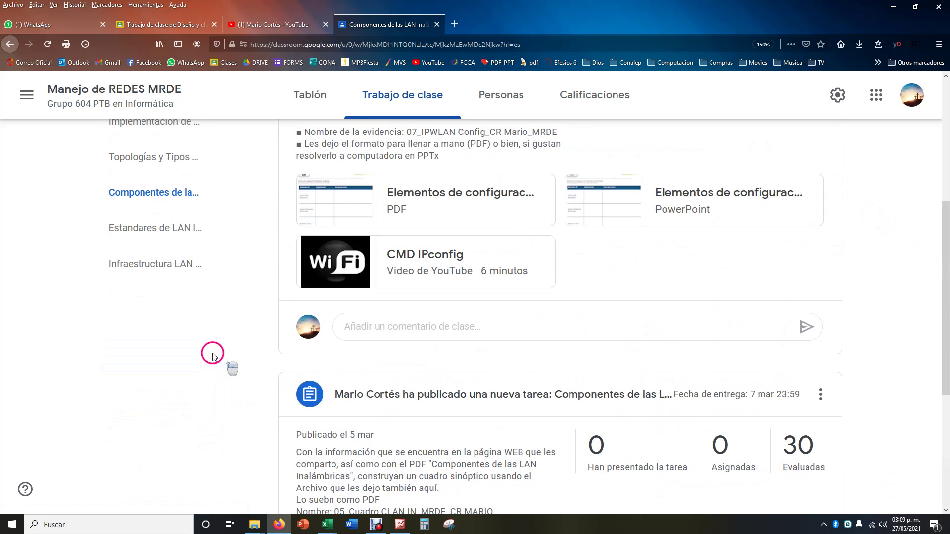
View the Infraestructura LAN Inalámbrica, Estandares de LAN Inalámbricas and Cisco Packet Tracer topics one after another
left_click(149, 270)
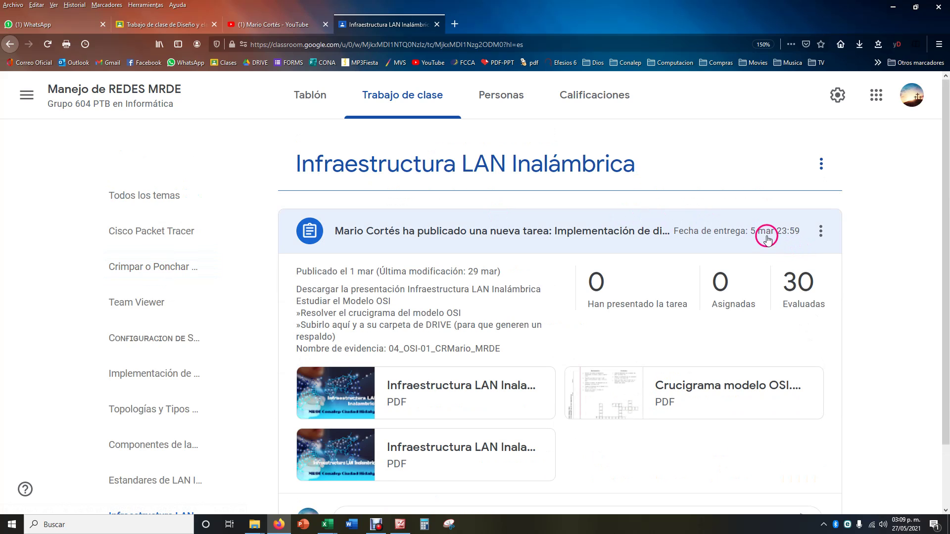
scroll(188, 396, "down", 2)
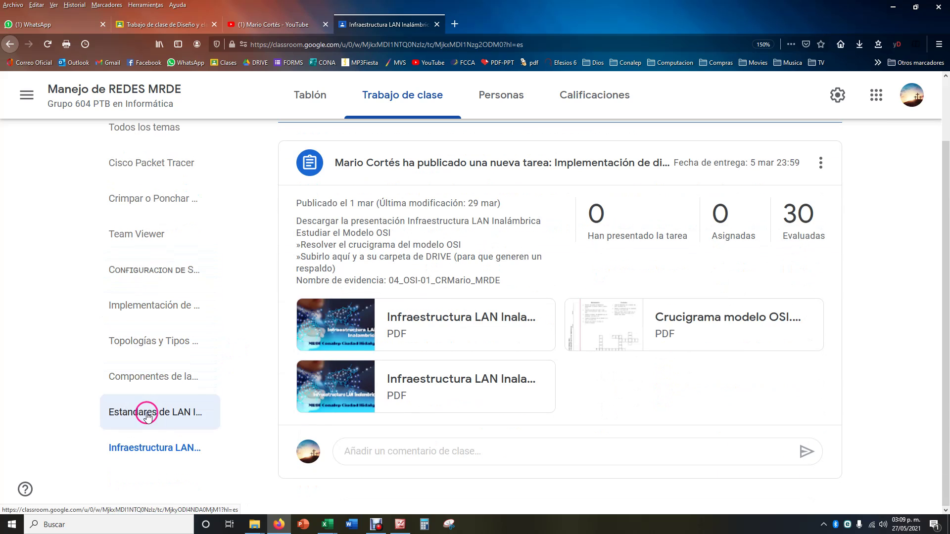
left_click(148, 414)
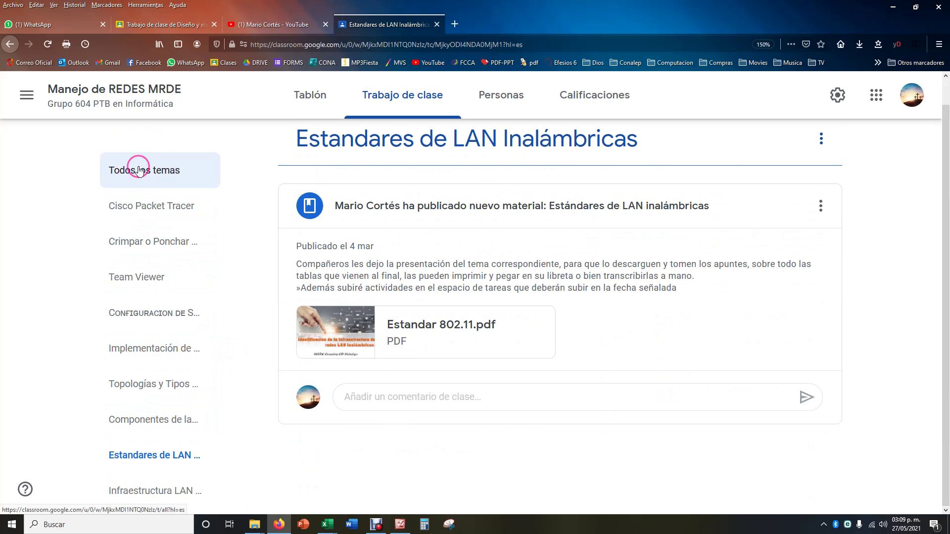
left_click(155, 207)
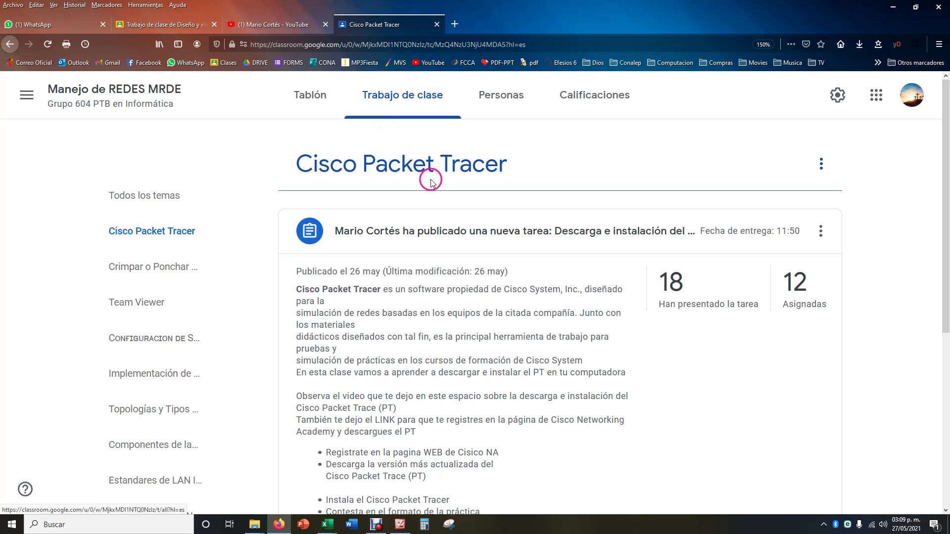
Look over the Cisco Packet Tracer download and installation assignment with its attachments, and highlight its publication date
scroll(484, 377, "down", 5)
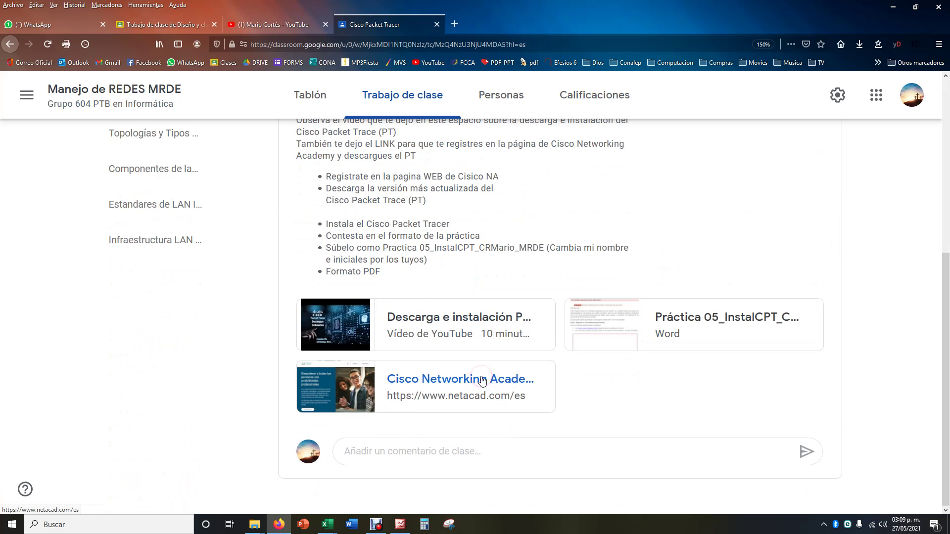
scroll(482, 360, "up", 5)
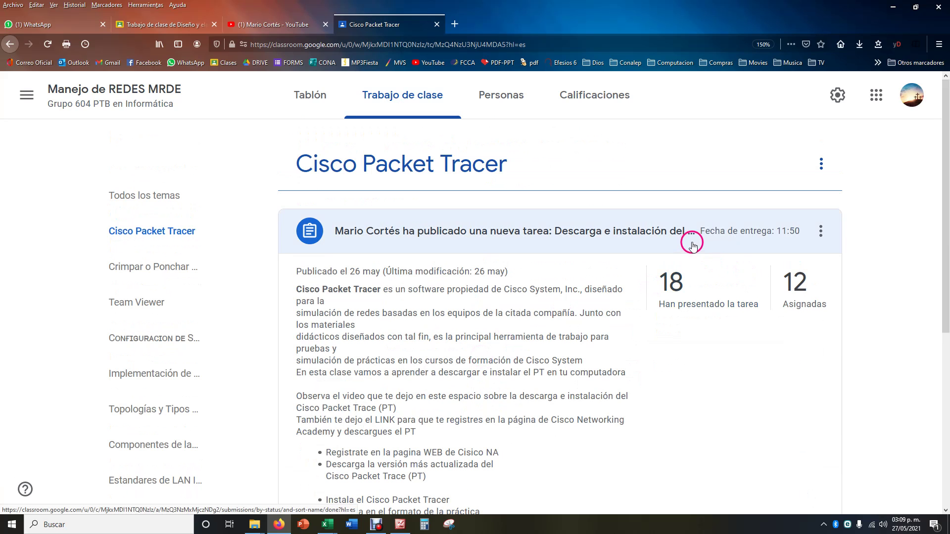
left_click(351, 271)
left_click_drag(351, 272, 378, 272)
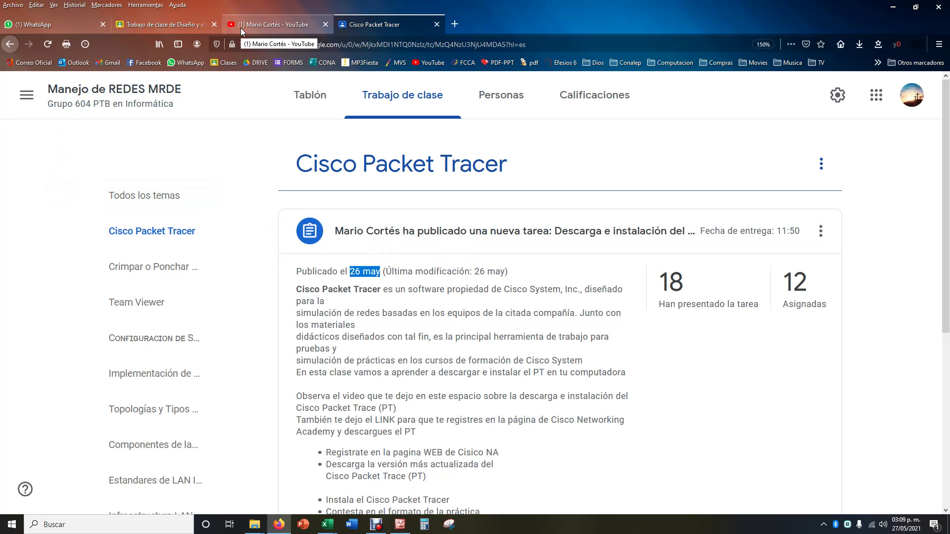
Switch to the MRDE 604 grades workbook in Excel and go back and forth through the five first-term activity headings in D1 to H1
left_click(328, 526)
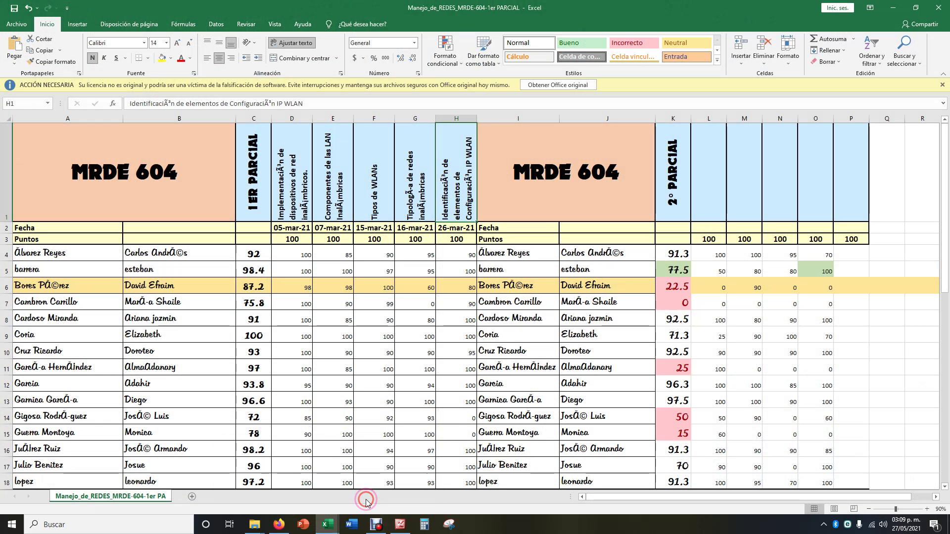
left_click(367, 495)
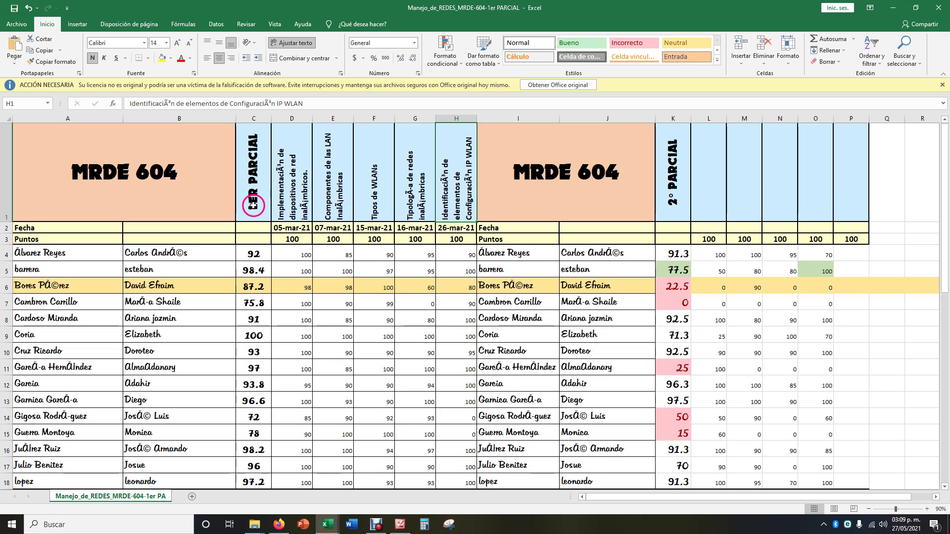
left_click(286, 208)
left_click(331, 206)
left_click(360, 207)
left_click(410, 207)
left_click(447, 203)
left_click(396, 212)
left_click(367, 213)
left_click(332, 211)
left_click(272, 201)
left_click(277, 204)
left_click(340, 211)
left_click(357, 211)
left_click(421, 208)
left_click(443, 214)
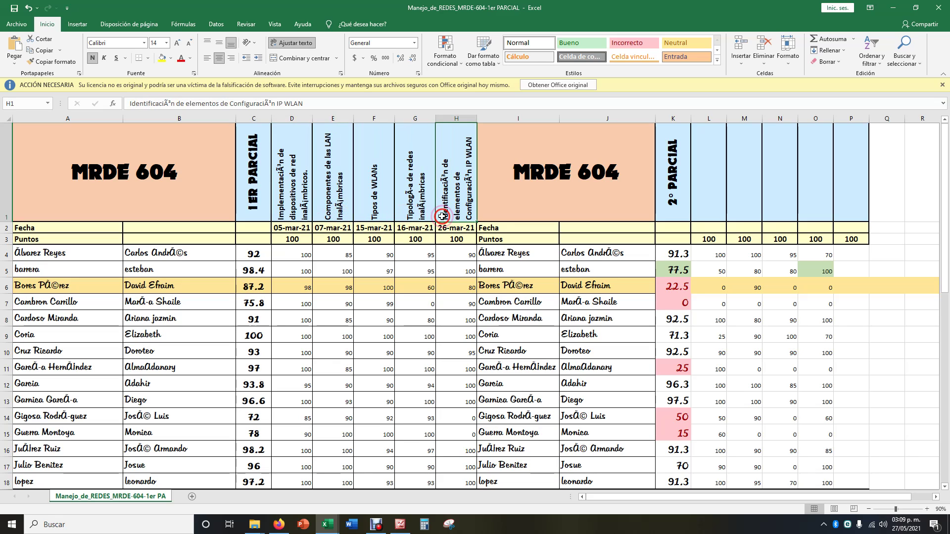
left_click(418, 209)
left_click(376, 210)
left_click(323, 209)
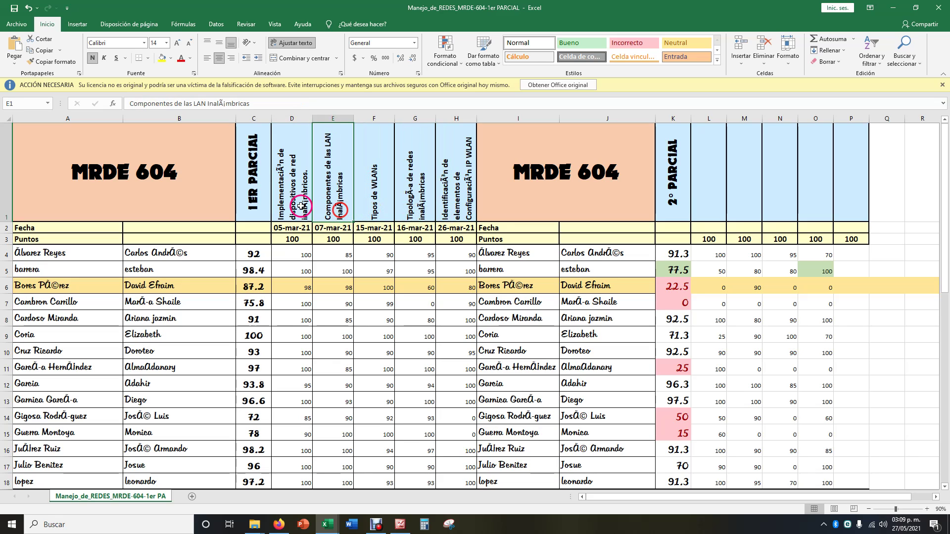
left_click(297, 205)
left_click(298, 212)
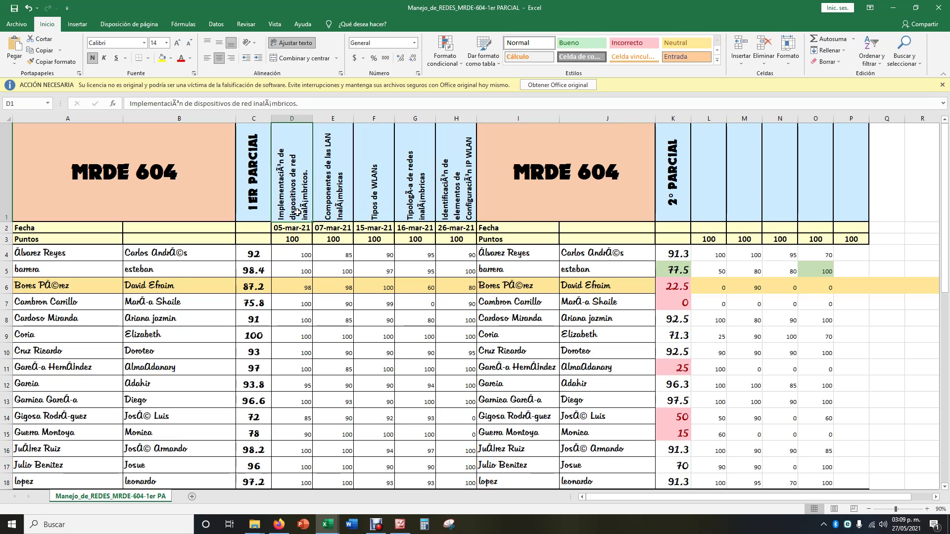